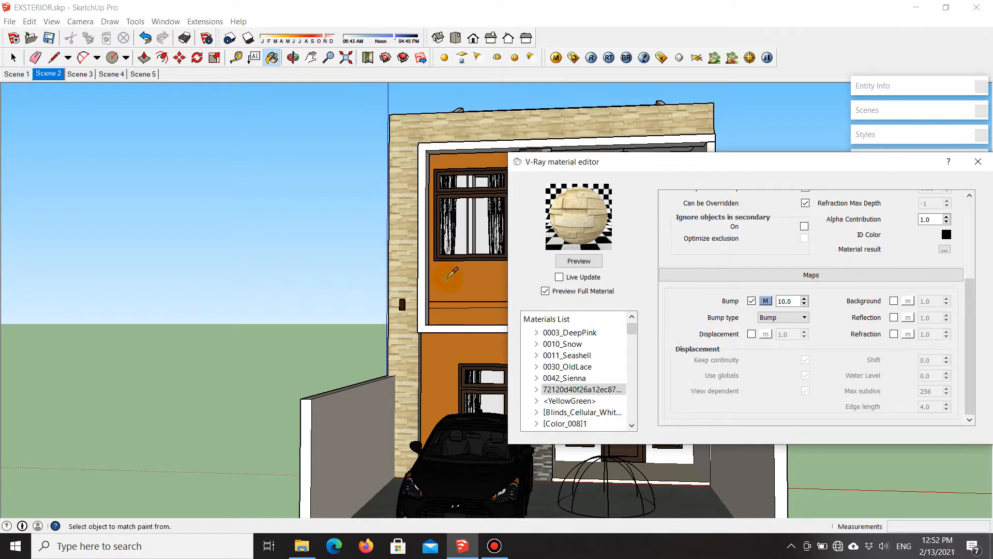
Step: Sample the materials of the orange wall and the dark wood window frame and review their reflection and maps settings
left_click_drag(977, 259, 971, 208)
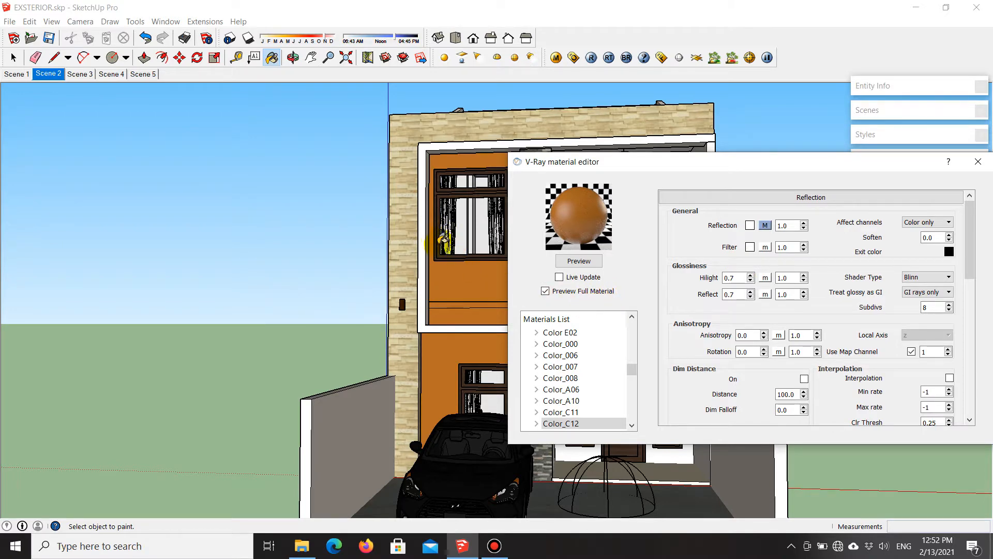
scroll(444, 240, "up", 6)
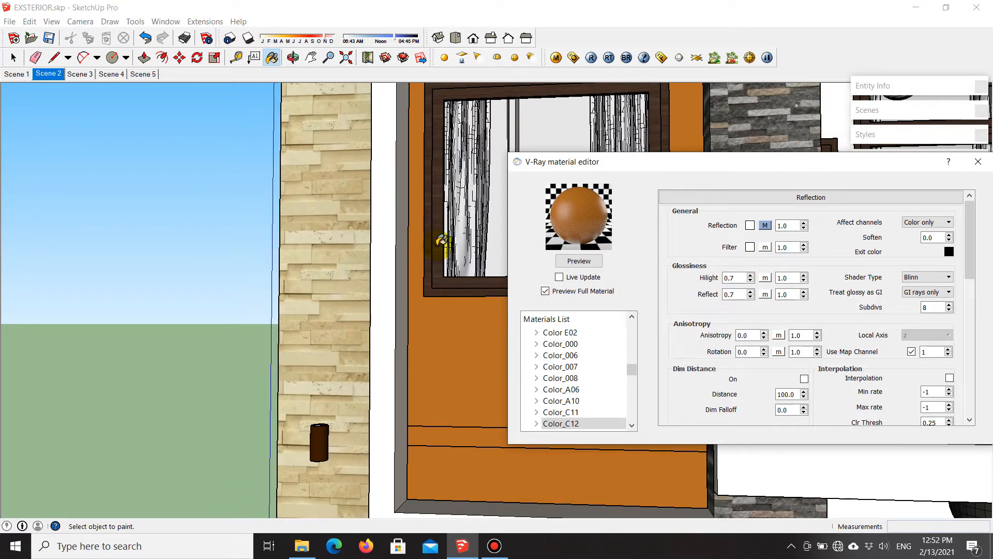
left_click(436, 241)
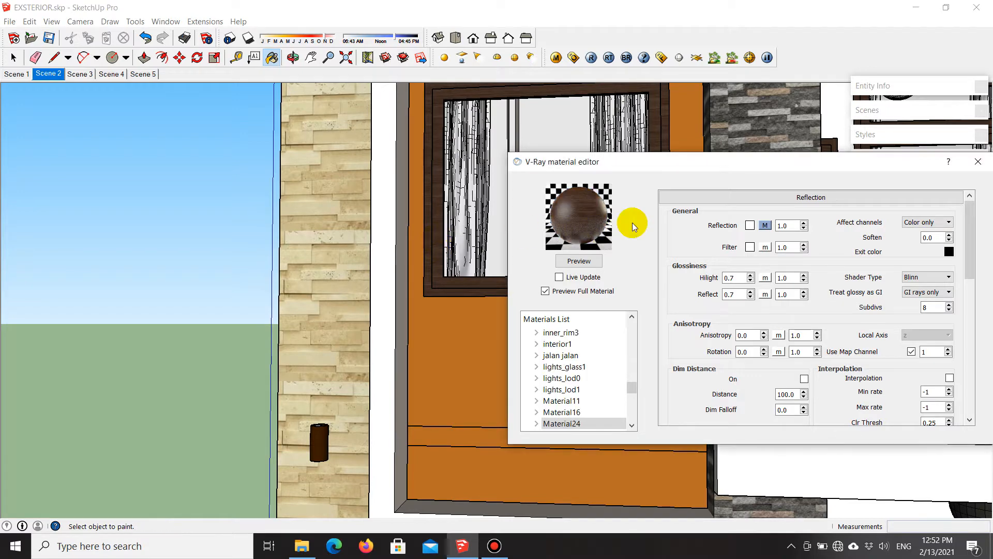
left_click_drag(972, 234, 988, 378)
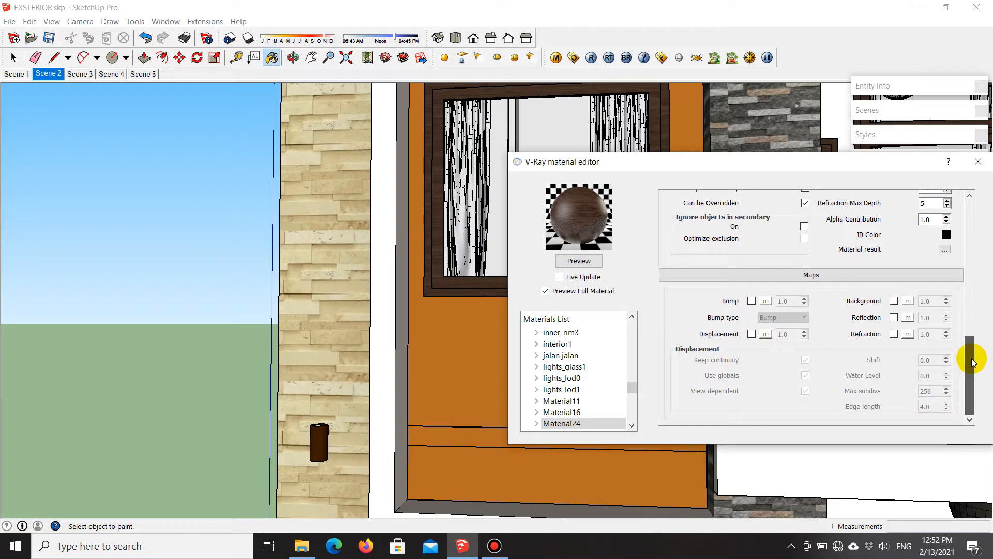
left_click_drag(972, 360, 969, 224)
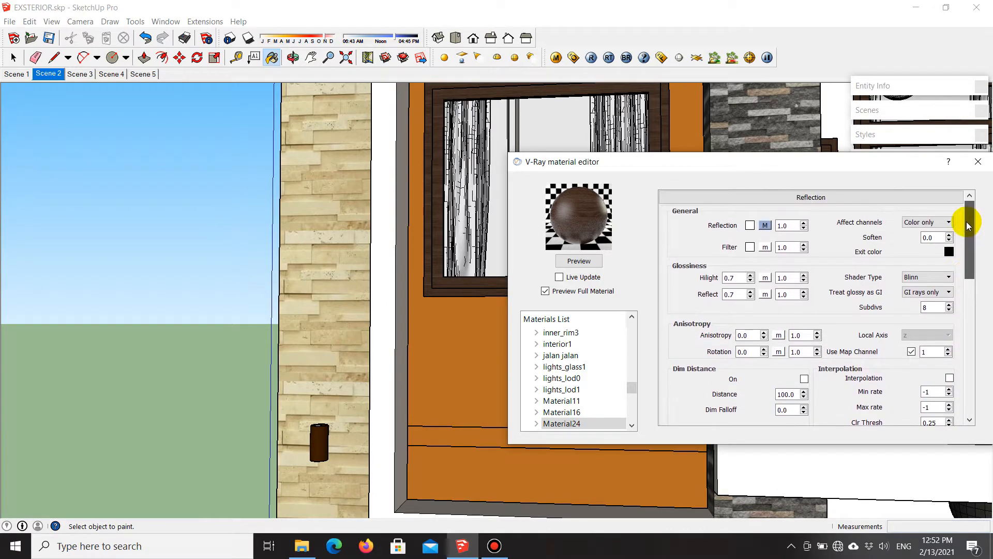
Step: Sample the upper window's glass material and review its V-Ray settings from reflection down to maps
left_click(547, 118, "alt")
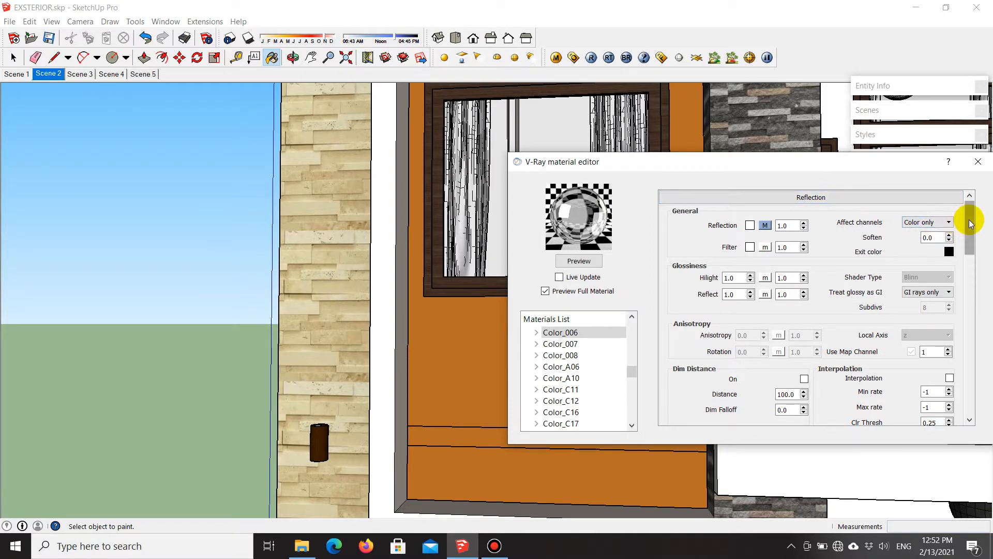
left_click_drag(970, 224, 972, 389)
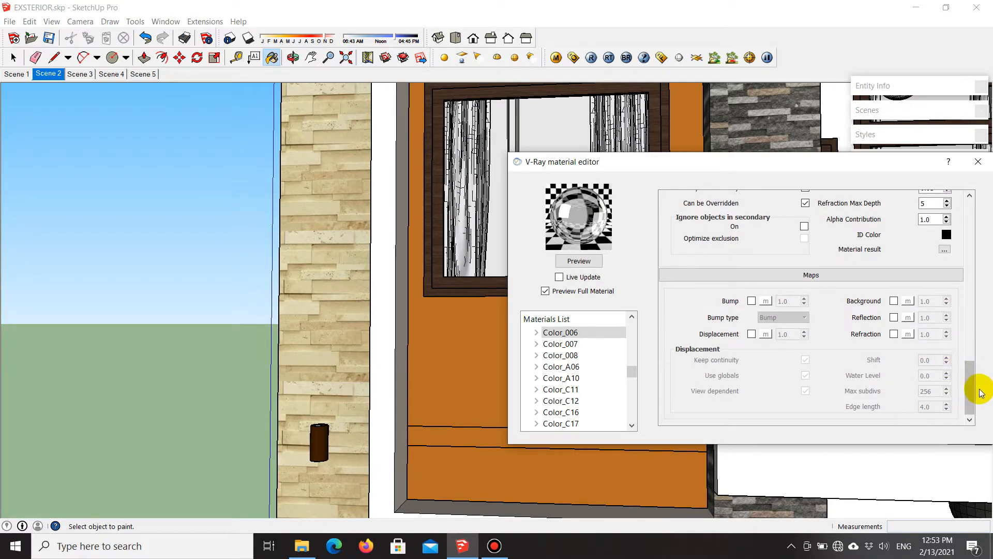
left_click_drag(972, 405, 970, 245)
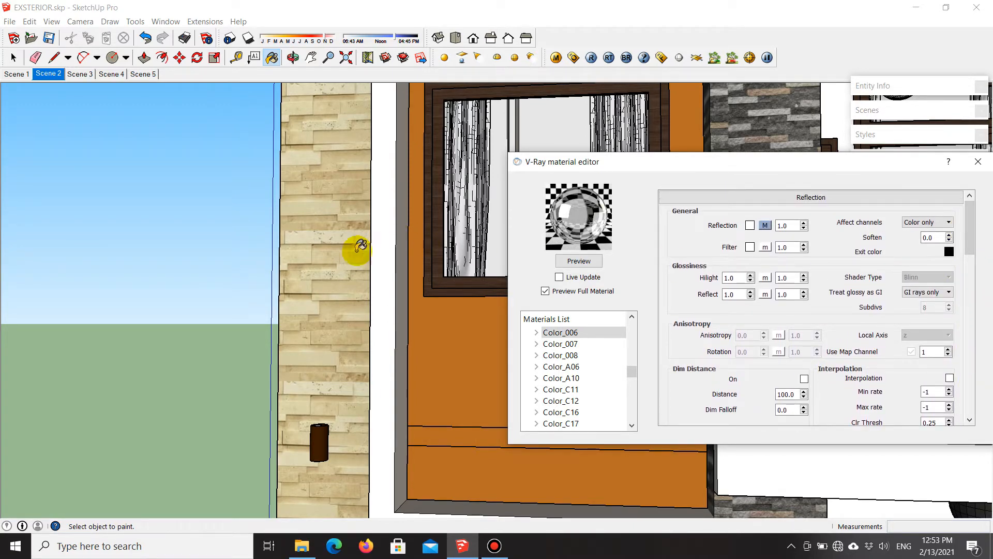
Step: Sample the dark stone cladding material on the upper-floor pillar and review its diffuse and maps settings
scroll(365, 246, "down", 8)
scroll(393, 252, "up", 6)
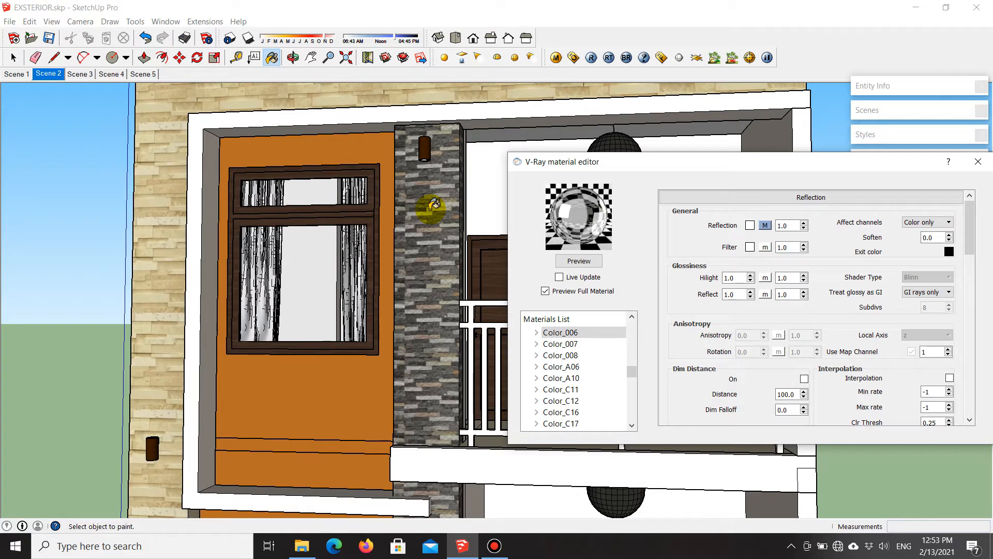
left_click(434, 196, "alt")
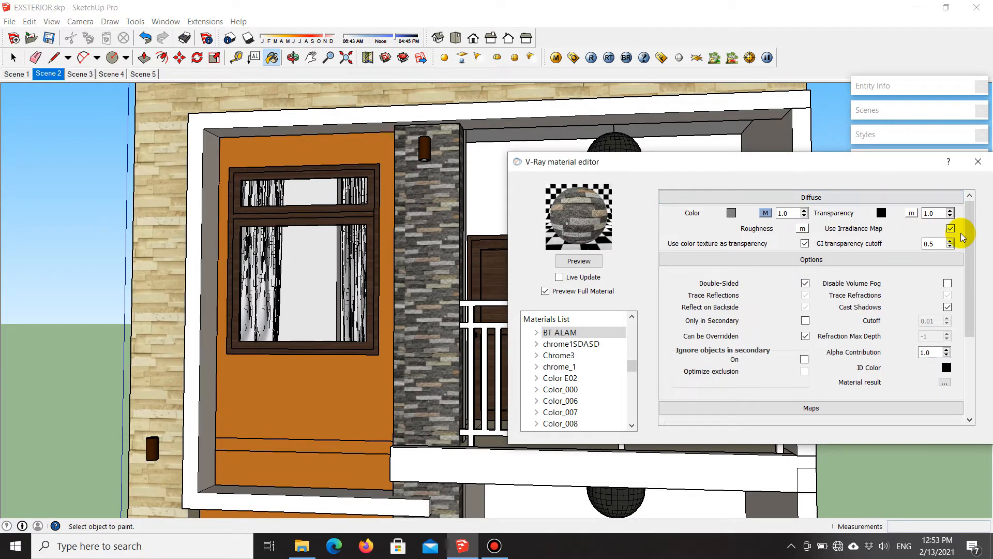
left_click_drag(972, 225, 972, 321)
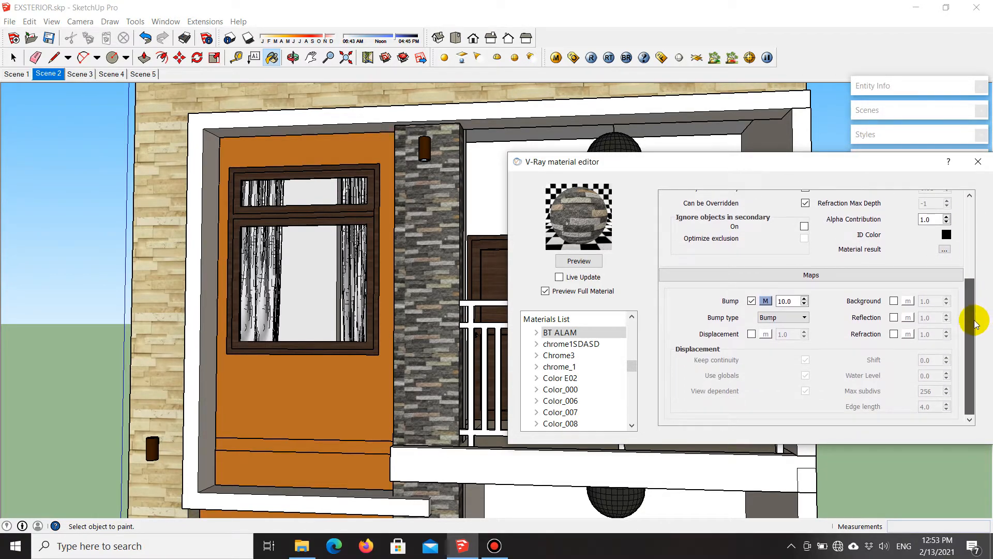
Step: Inspect the stone cladding's bump map texture, including its TexBitmap type, image file and UVW settings, without changing it
left_click(766, 302)
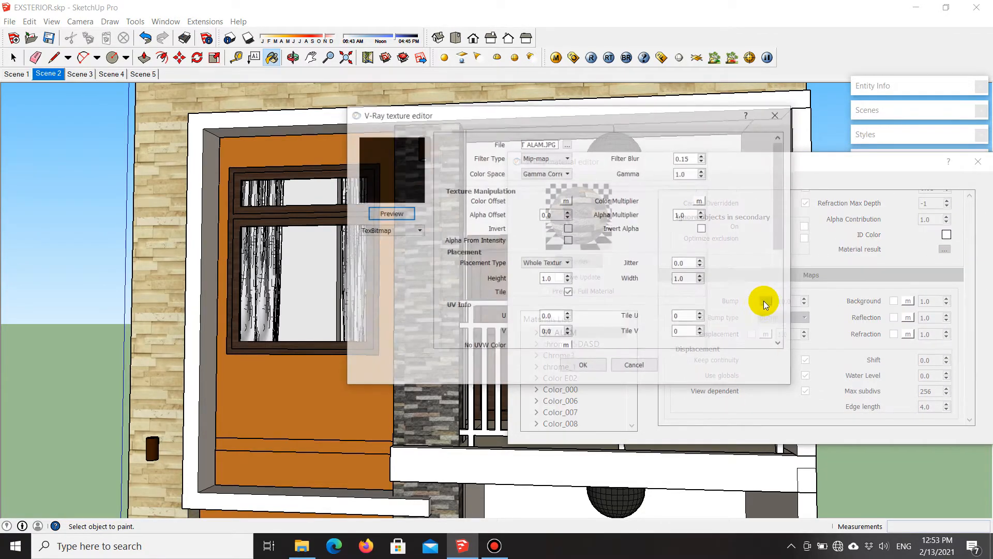
left_click(417, 234)
left_click(403, 275)
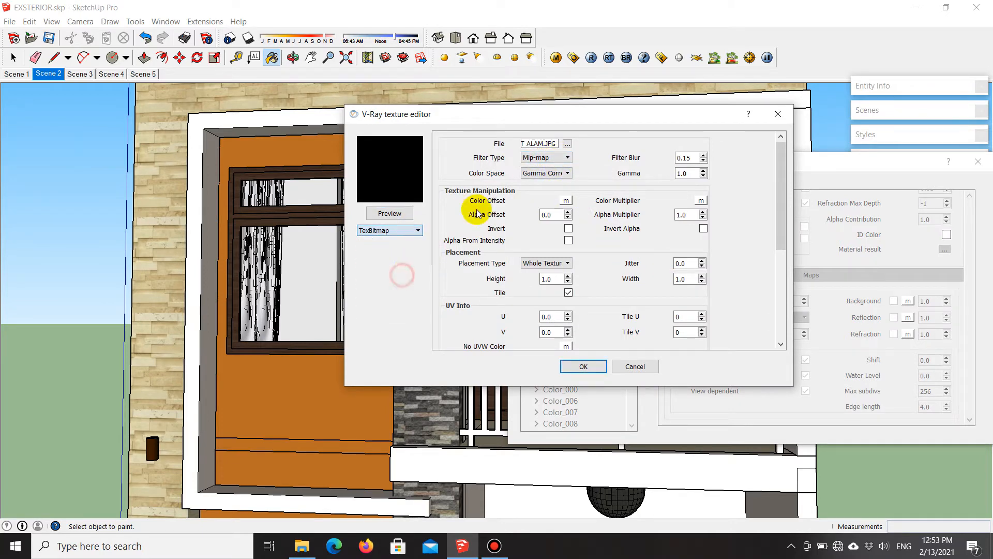
left_click(568, 145)
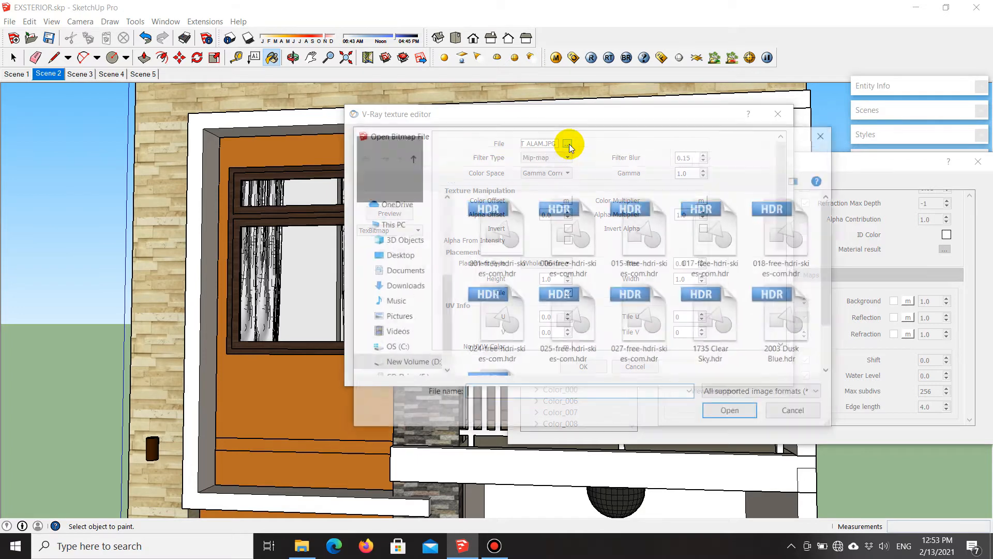
left_click(825, 135)
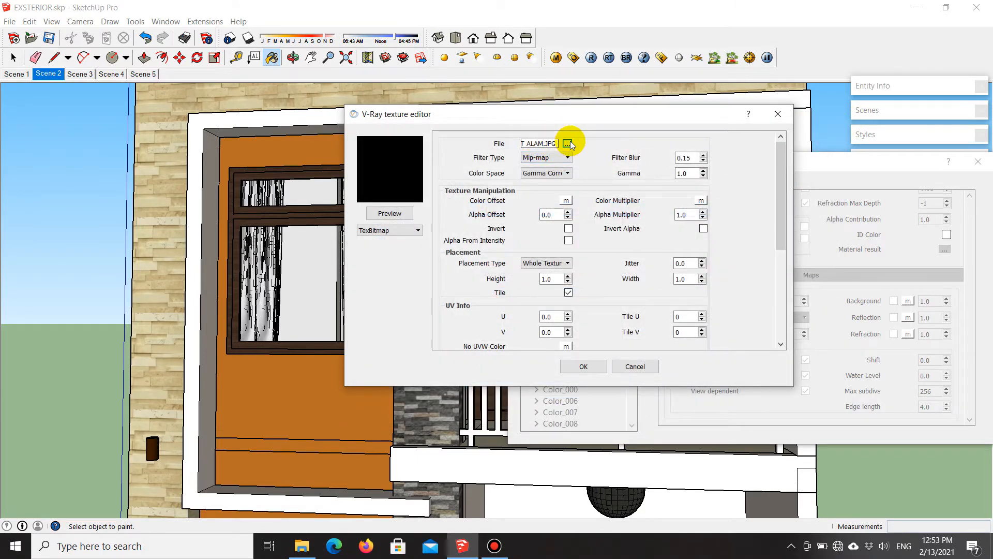
left_click_drag(771, 206, 773, 326)
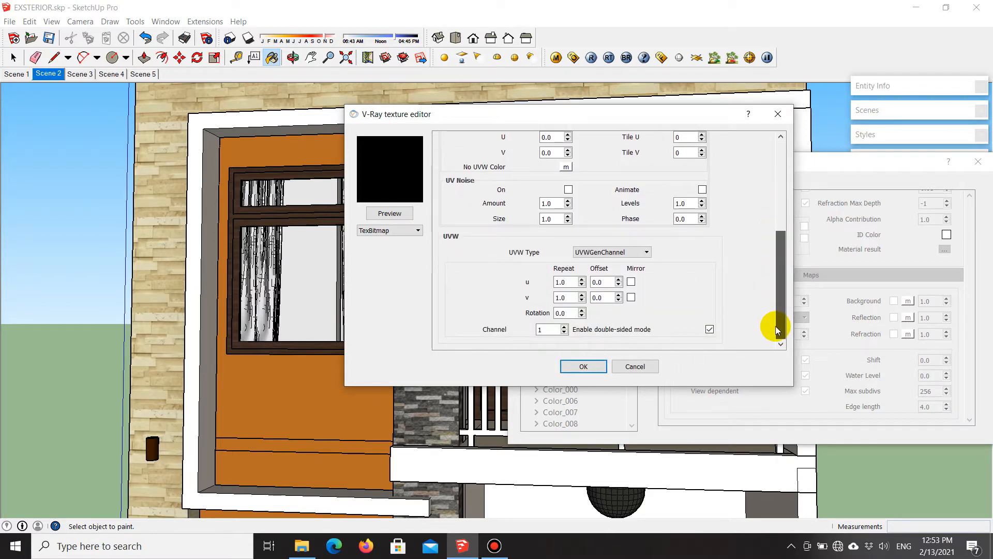
left_click(583, 366)
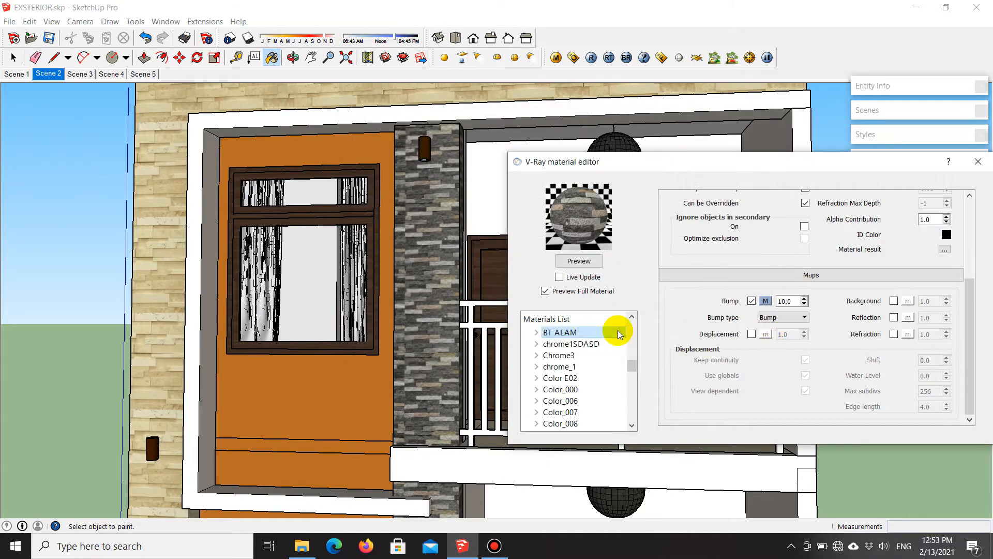
Step: Sample the white balcony railing material and review its V-Ray settings down to the maps section
scroll(333, 280, "down", 2)
scroll(430, 416, "down", 2)
scroll(443, 389, "up", 5)
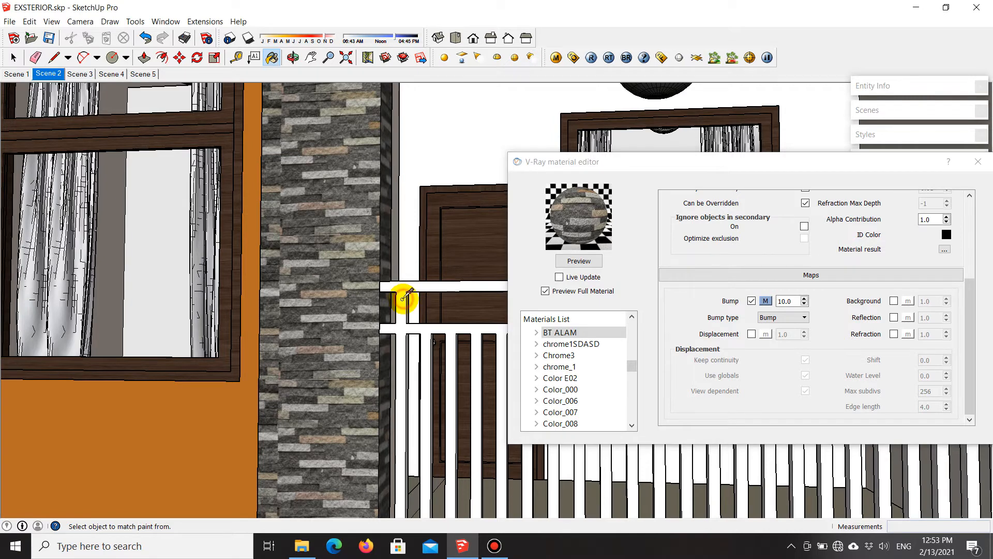
left_click(404, 298, "alt")
scroll(965, 264, "up", 5)
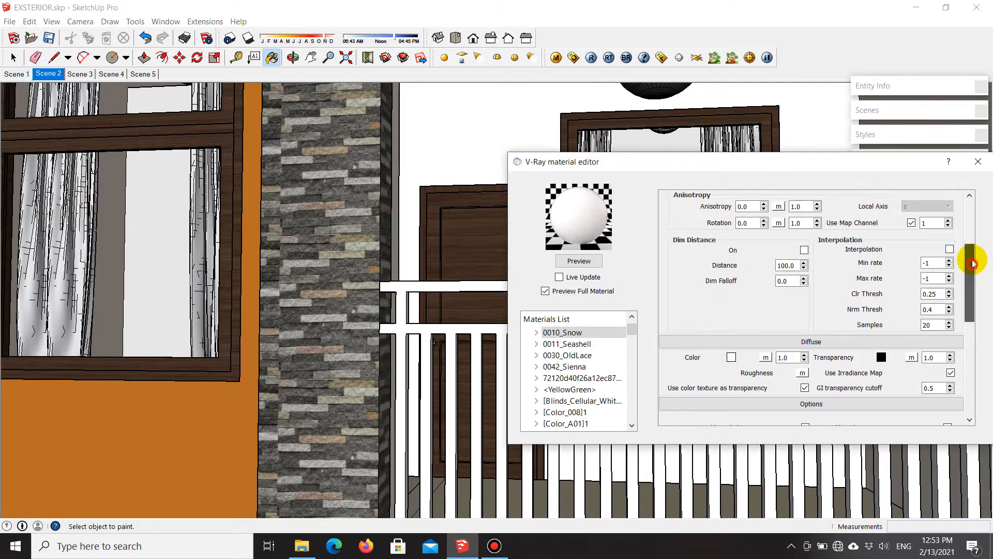
left_click_drag(969, 207, 975, 371)
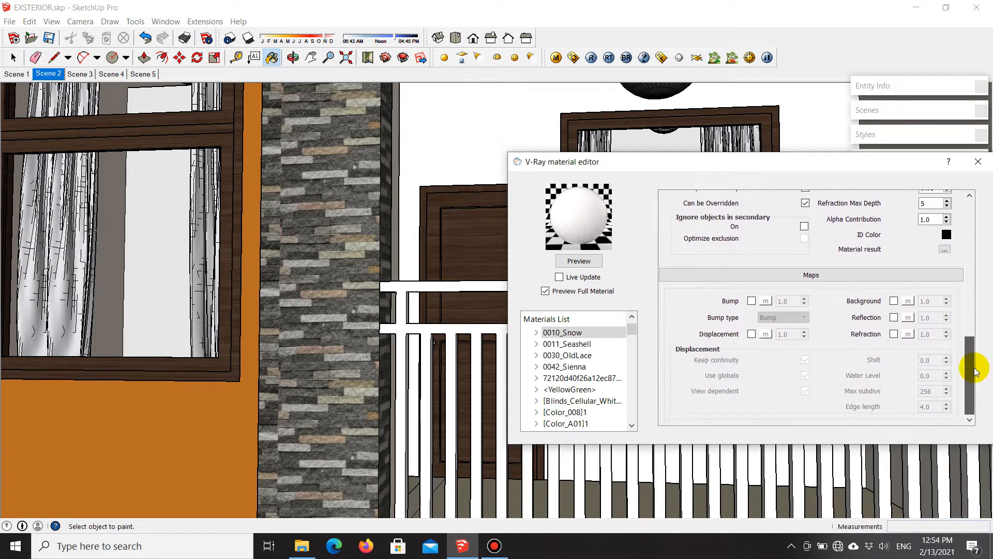
Step: Sample the white wall material behind the balcony and check its maps settings
left_click(479, 125, "alt")
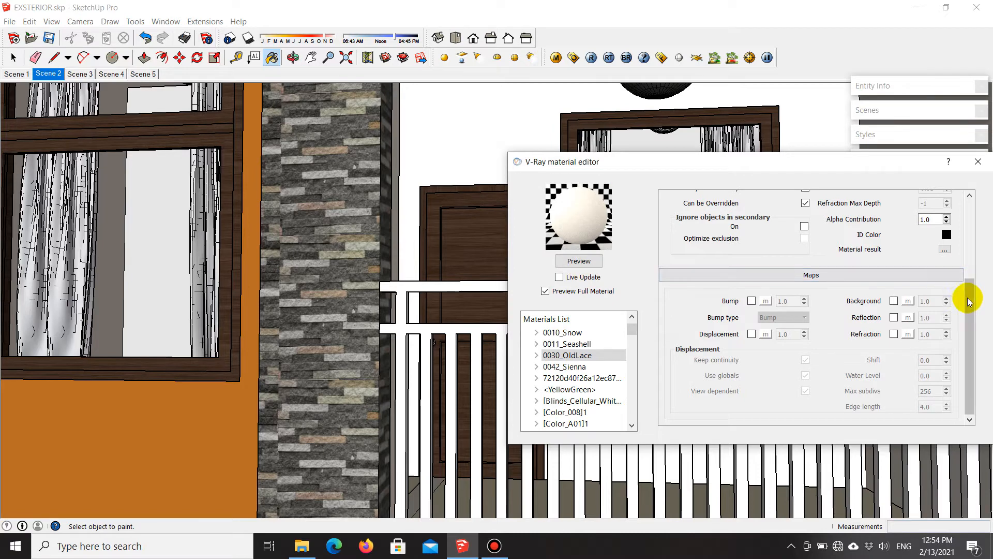
scroll(970, 294, "up", 1)
mouse_move(970, 294)
left_mouse_down()
mouse_move(969, 212)
mouse_move(975, 309)
left_mouse_up()
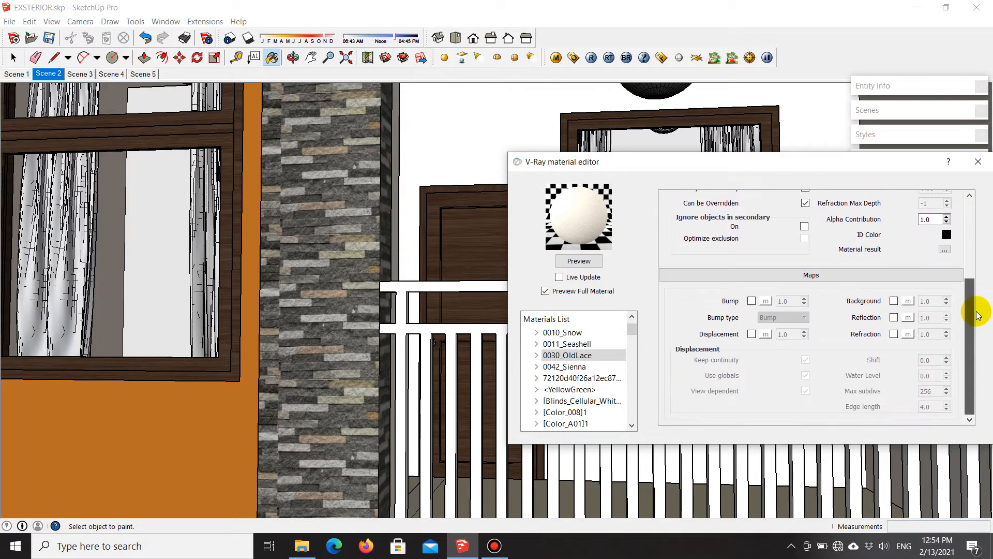
Step: Examine the house's front facade from the upper balcony down to the ground-floor entrance and porch
scroll(303, 209, "down", 5)
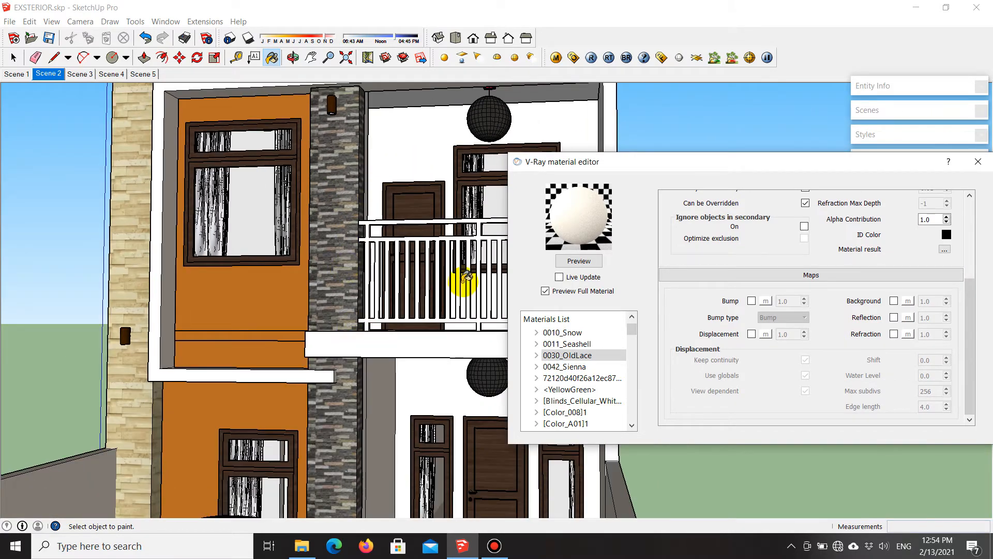
scroll(463, 281, "down", 2)
middle_click_drag(445, 285, 408, 187)
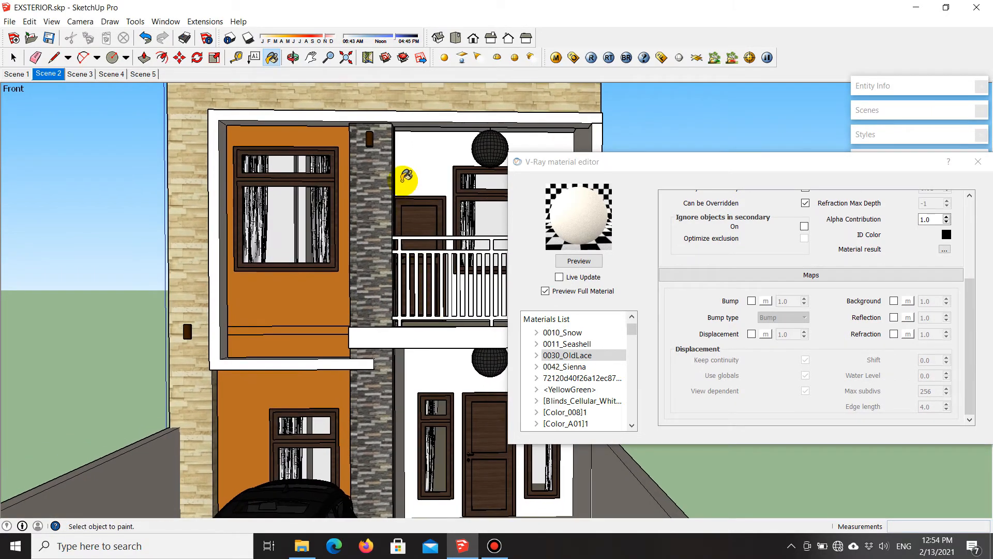
scroll(391, 186, "down", 2)
middle_click_drag(383, 264, 417, 287)
scroll(489, 370, "up", 3)
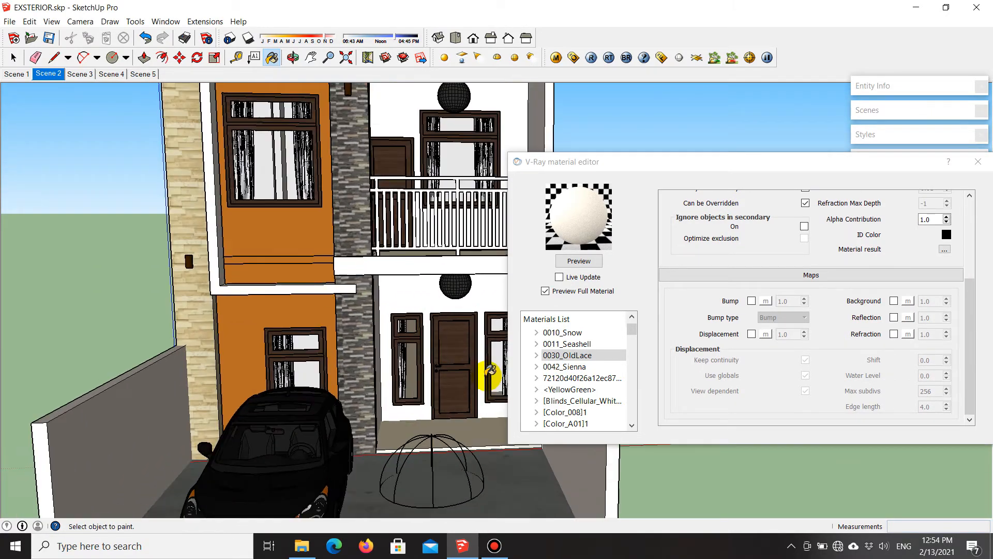
scroll(455, 433, "up", 2)
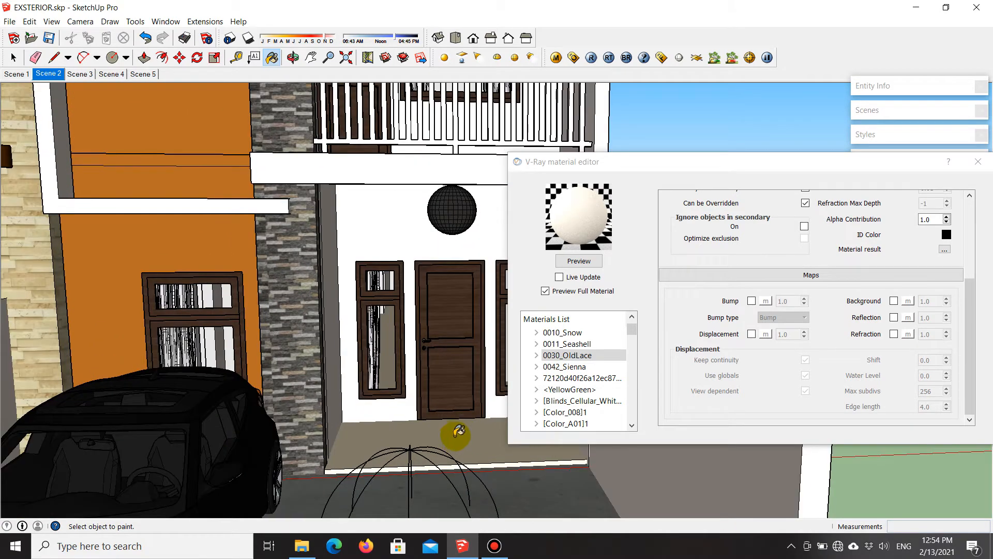
scroll(448, 420, "up", 3)
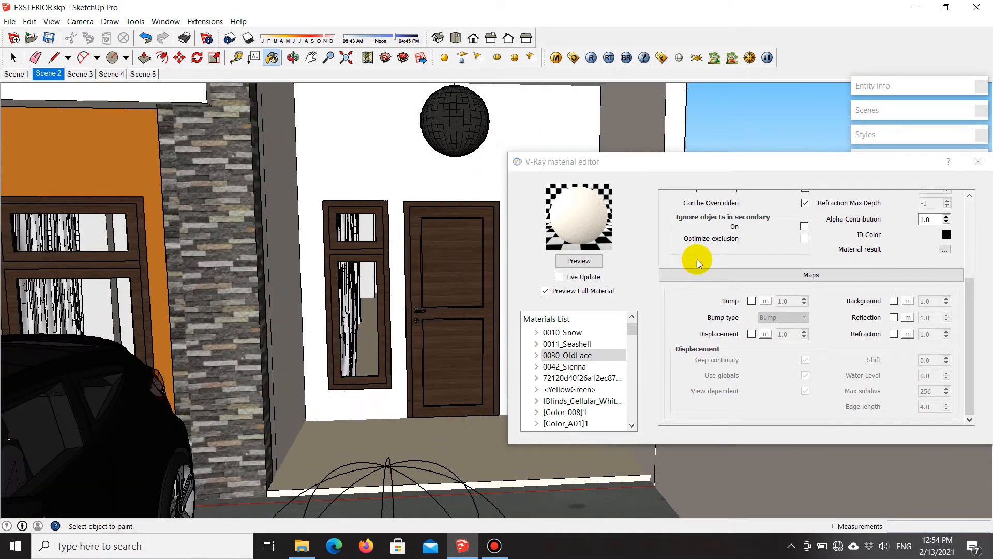
Step: View the house's side wall in Scene 3 and return to the front view in Scene 2
left_click(77, 74)
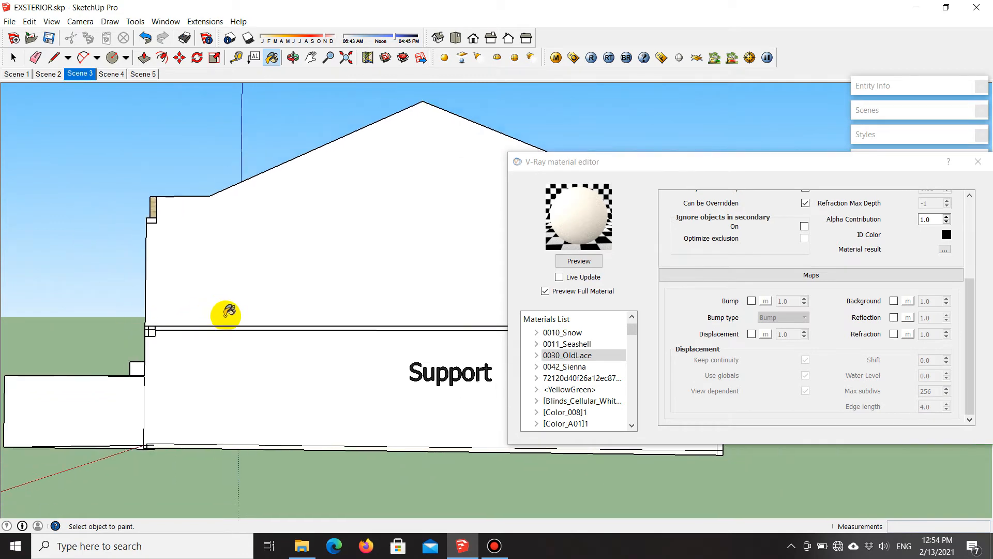
scroll(230, 316, "up", 1)
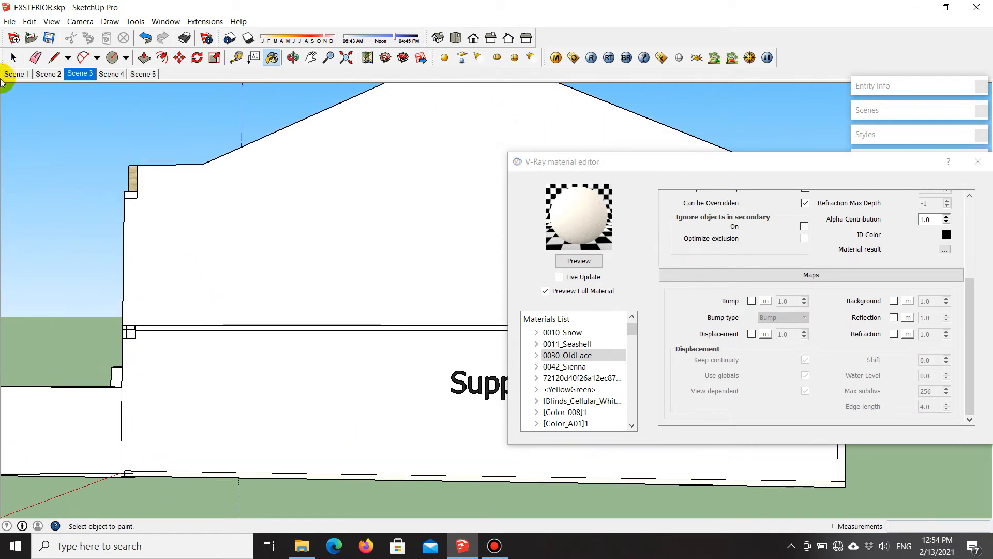
left_click(46, 76)
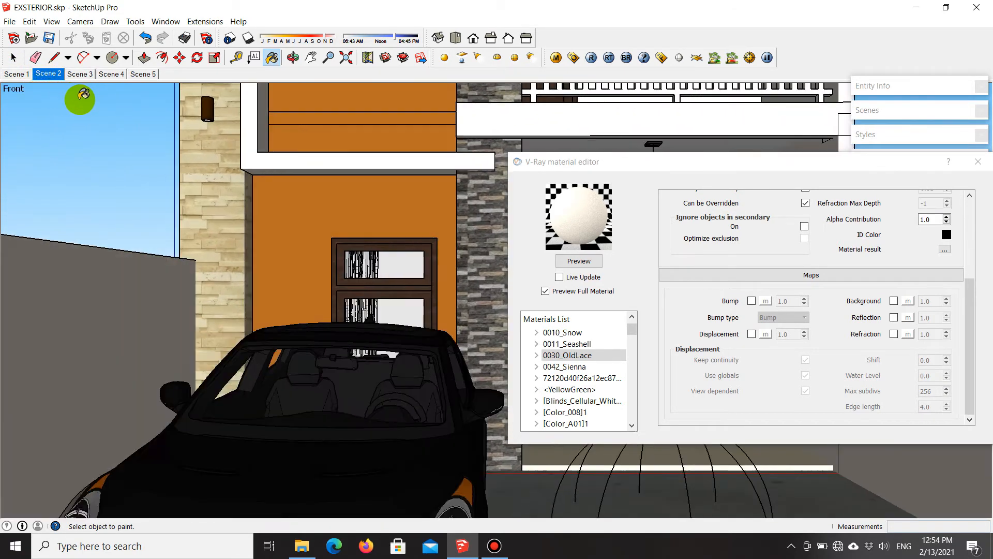
Step: Sample the beige porch floor material in front of the entrance door and review its reflection settings
middle_click_drag(313, 309, 316, 368)
scroll(458, 401, "up", 2)
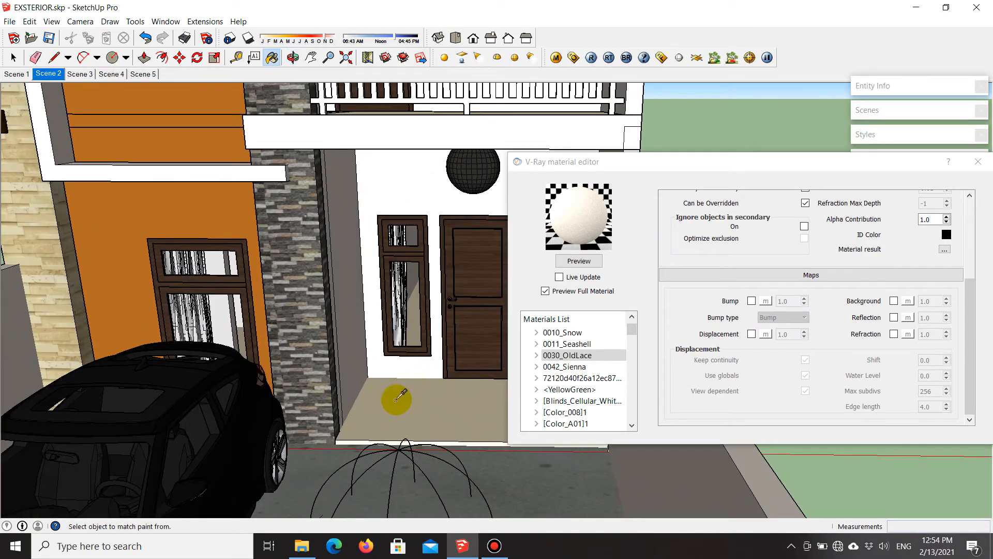
left_click(393, 406, "alt")
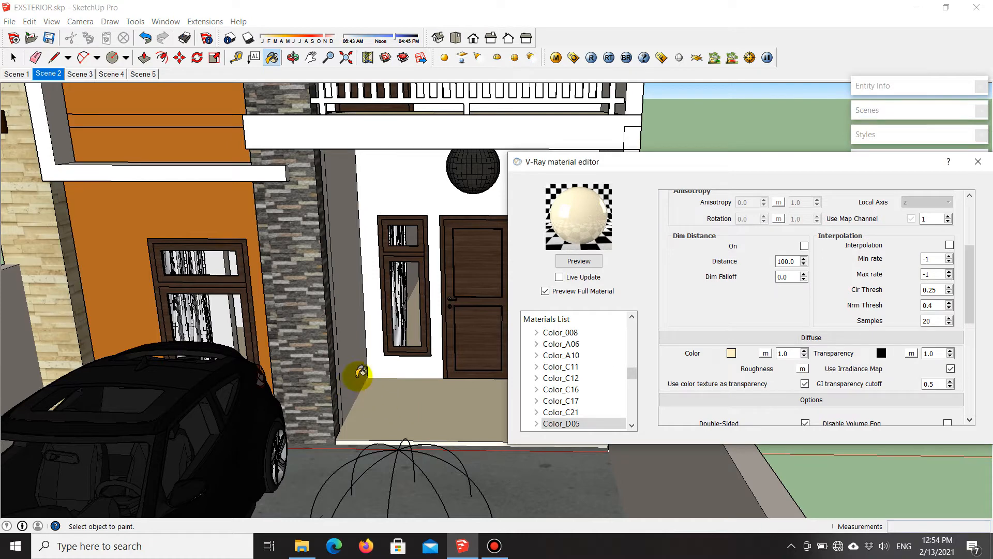
left_click_drag(971, 276, 972, 230)
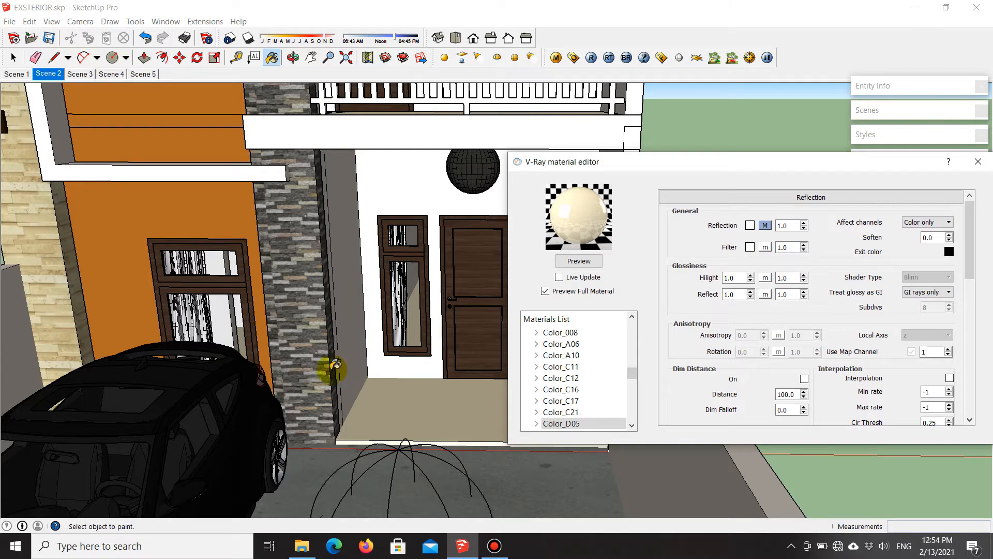
Step: Sample the black car body material from the hood and review its reflection and maps settings
scroll(463, 333, "down", 8)
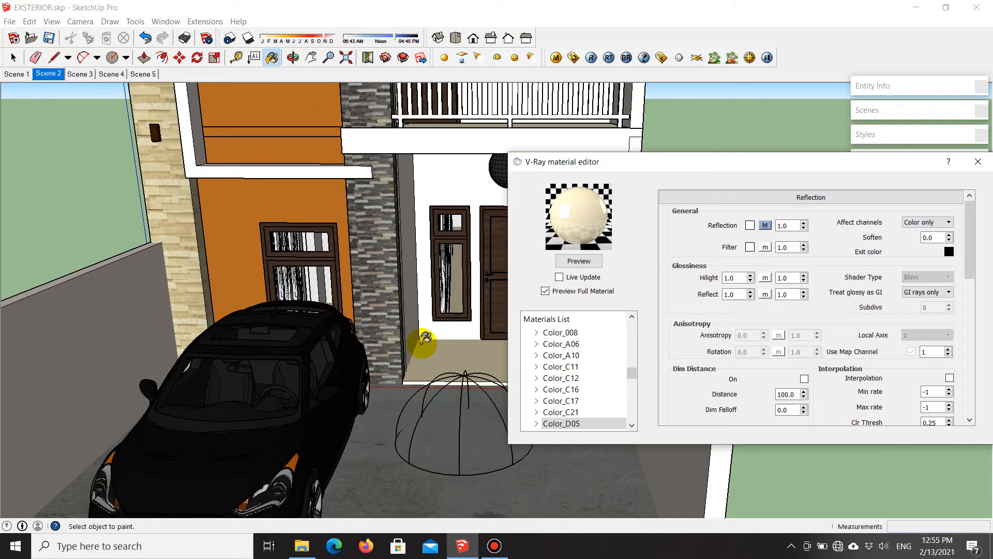
scroll(318, 424, "up", 8)
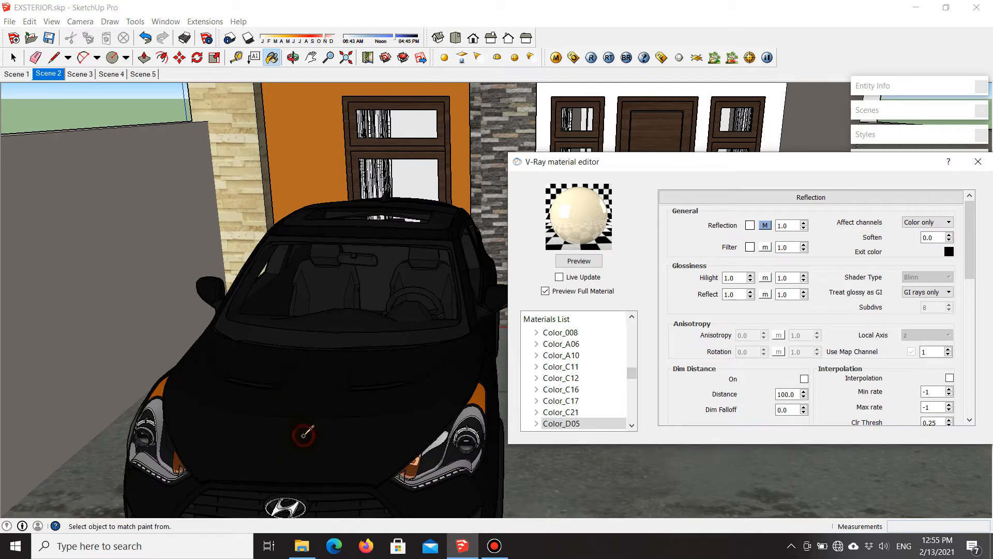
left_click(375, 388, "alt")
left_click_drag(970, 235, 985, 383)
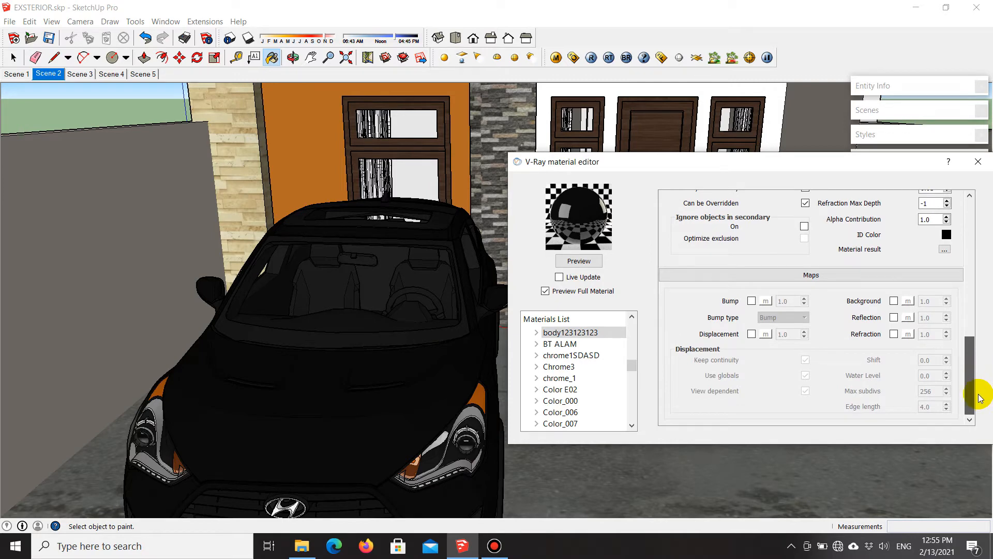
mouse_move(975, 370)
left_mouse_down()
mouse_move(973, 233)
mouse_move(988, 375)
left_mouse_up()
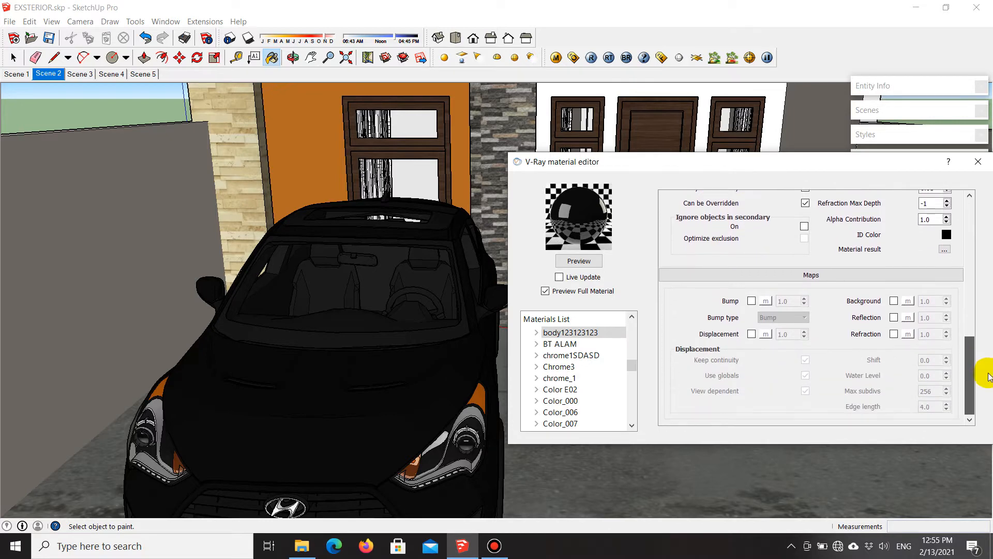
left_click_drag(981, 357, 972, 221)
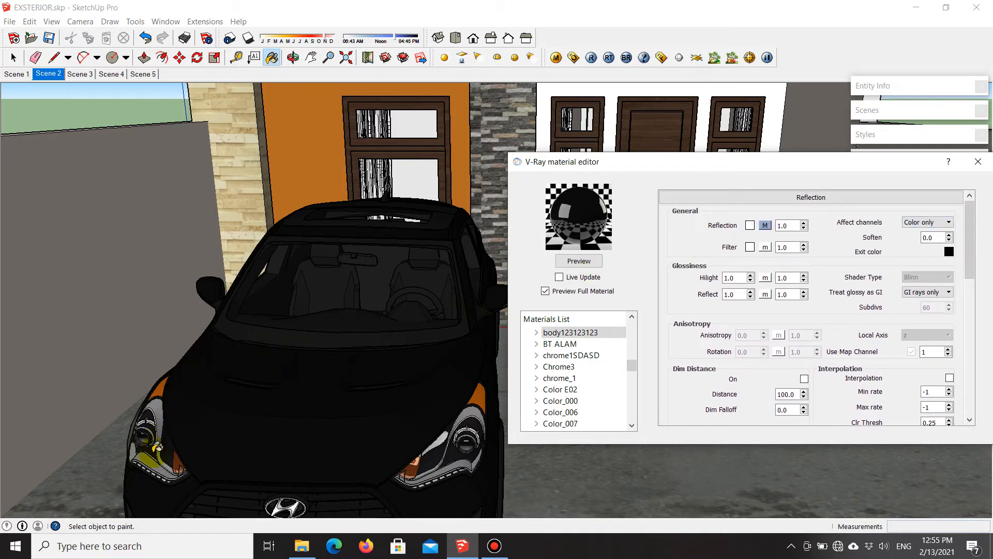
Step: Sample the car's headlight glass material and review its settings from reflection down to maps
left_click(154, 454)
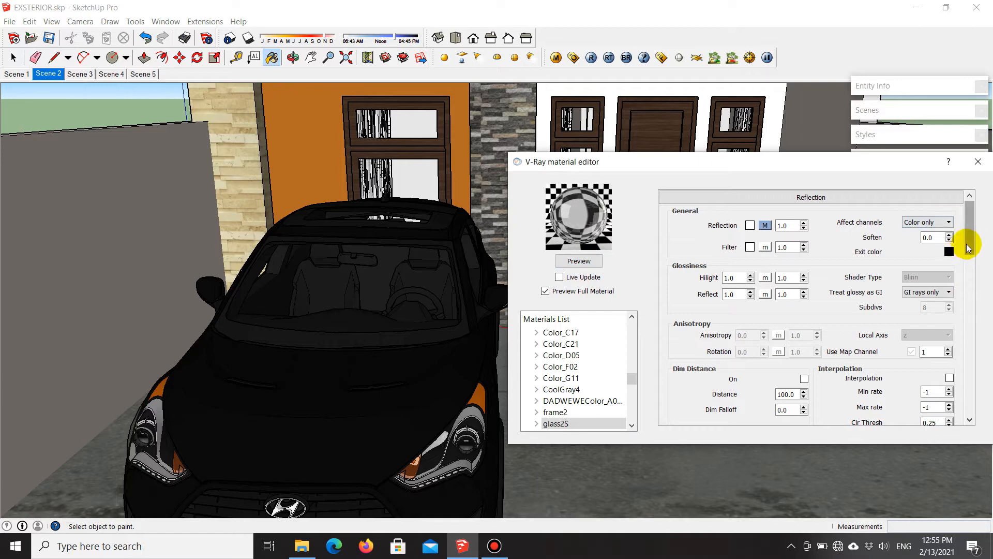
left_click_drag(973, 237, 979, 405)
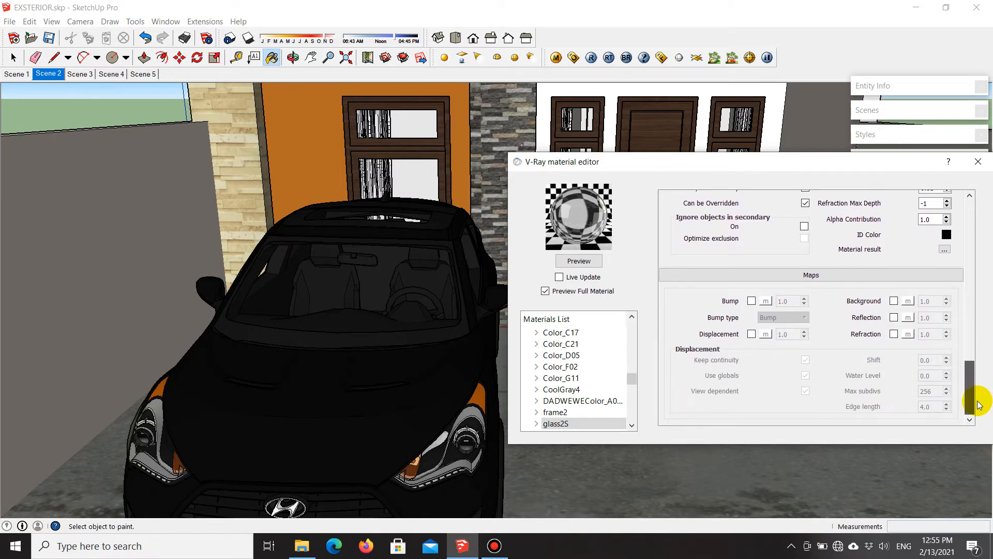
left_click_drag(972, 383, 971, 216)
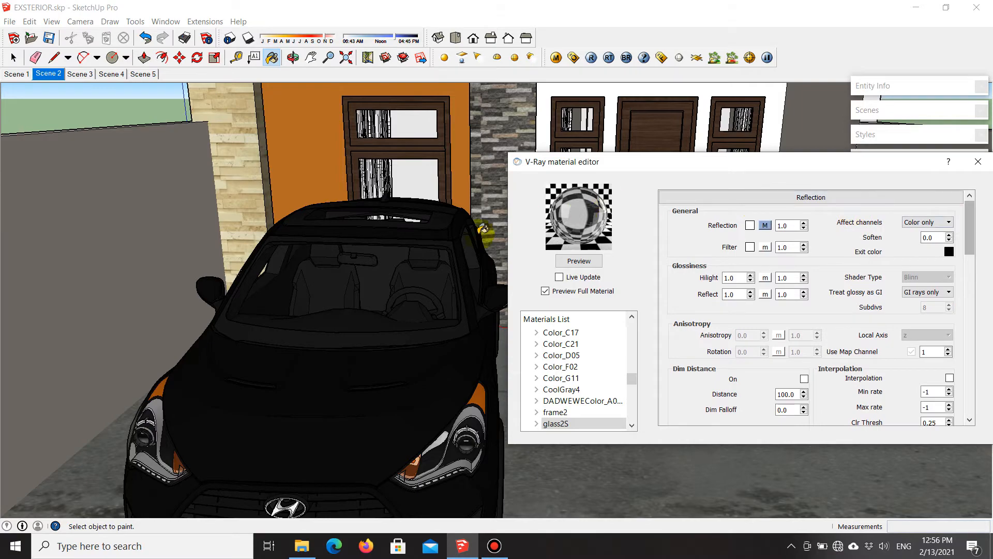
Step: Sample the chrome material of the car's front emblem and check its reflection settings
scroll(202, 305, "down", 5)
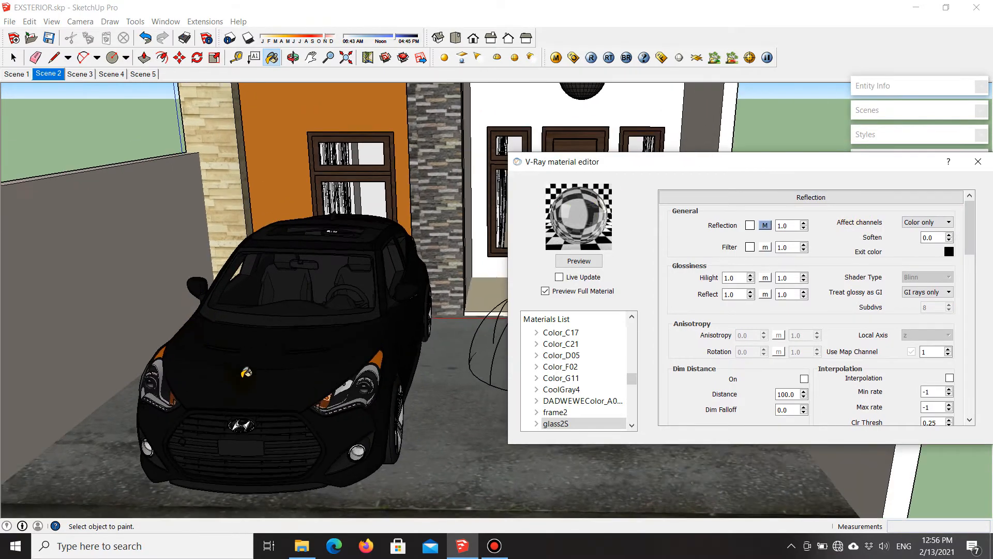
scroll(241, 369, "up", 6)
scroll(243, 418, "up", 3)
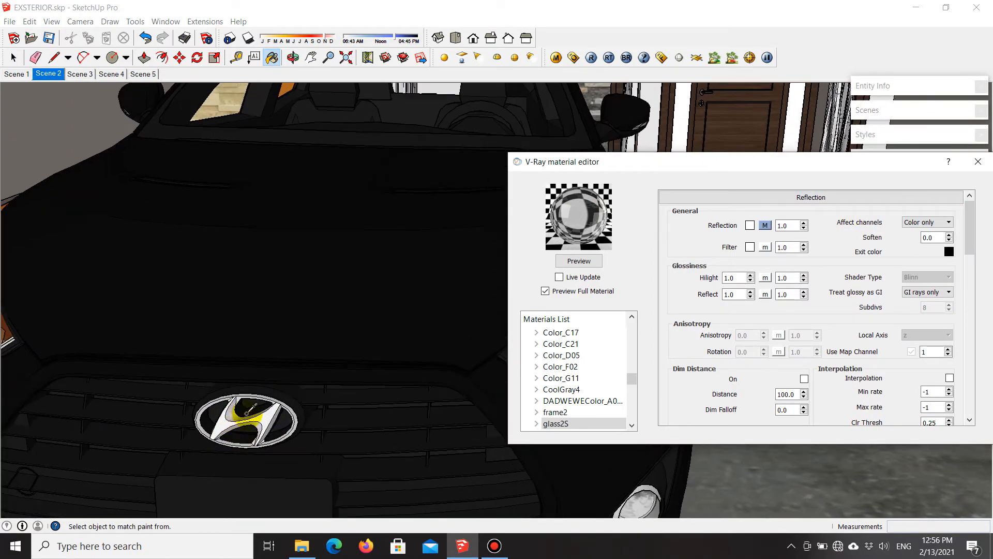
left_click(264, 417, "alt")
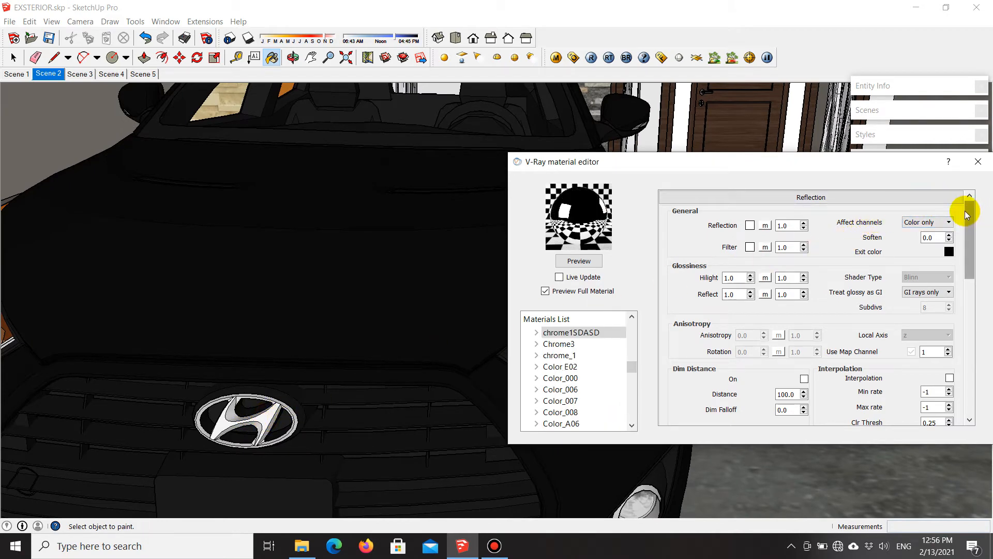
mouse_move(969, 214)
left_mouse_down()
mouse_move(985, 291)
mouse_move(979, 357)
mouse_move(980, 209)
left_mouse_up()
Step: Sample the car's windshield glass material, review its reflection and maps settings, and close the material editor
scroll(351, 390, "down", 5)
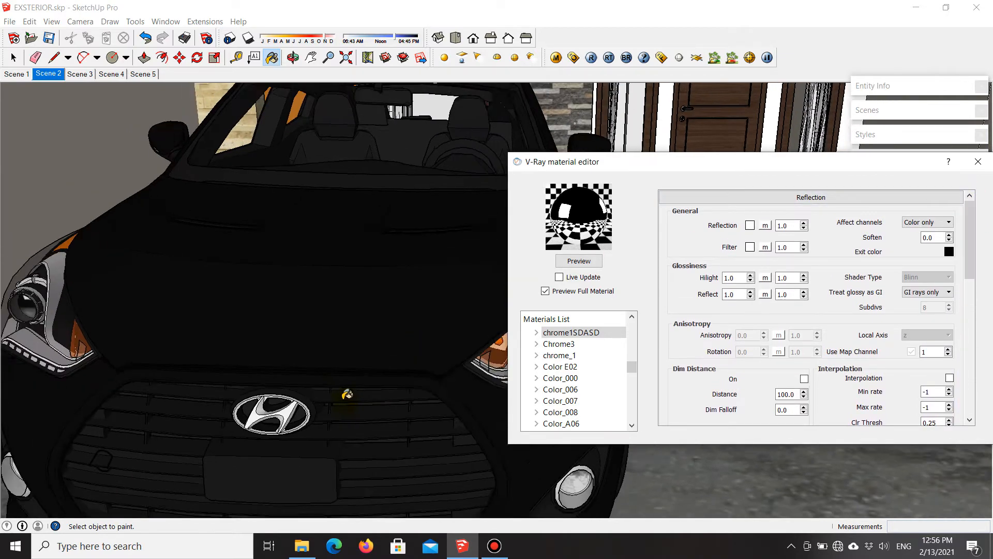
scroll(396, 208, "up", 5)
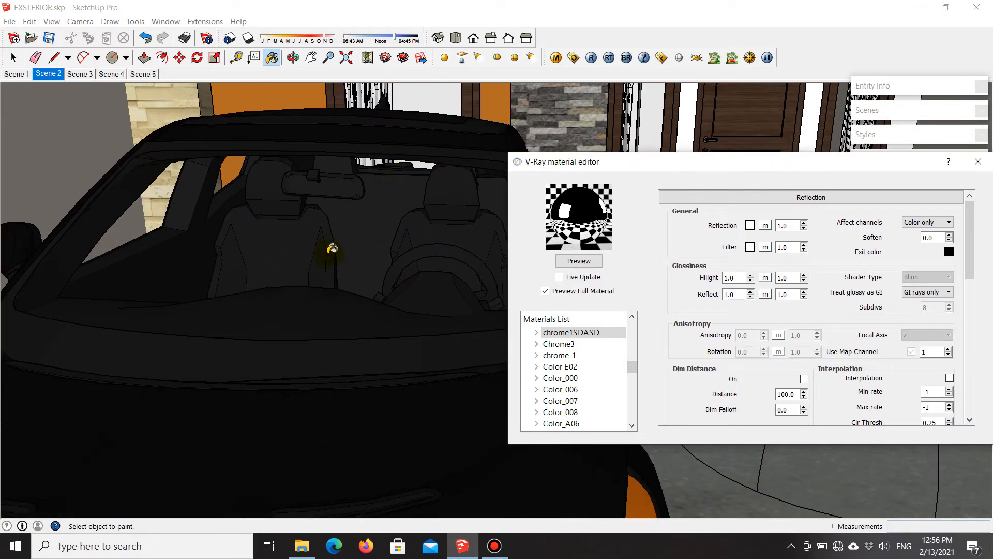
left_click(361, 221)
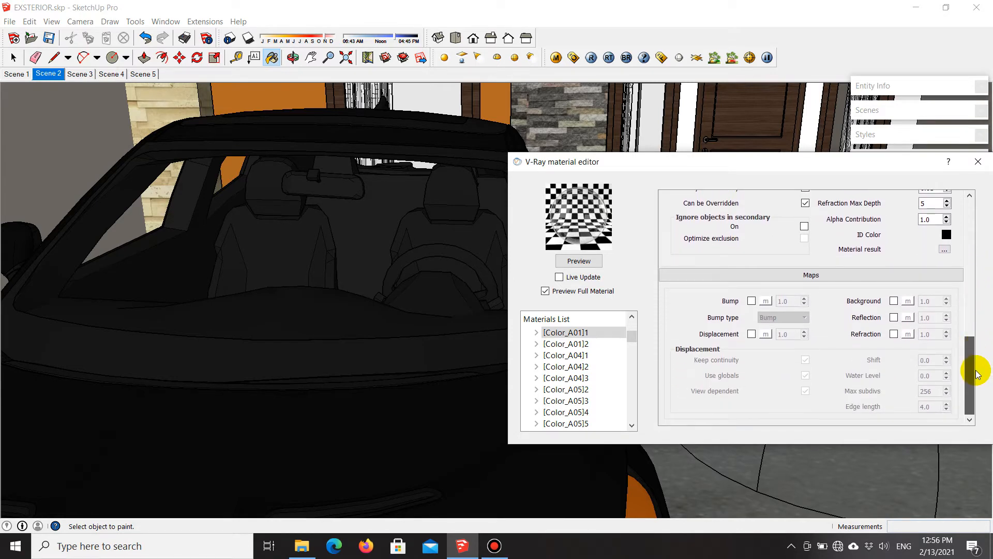
left_click_drag(975, 371, 976, 220)
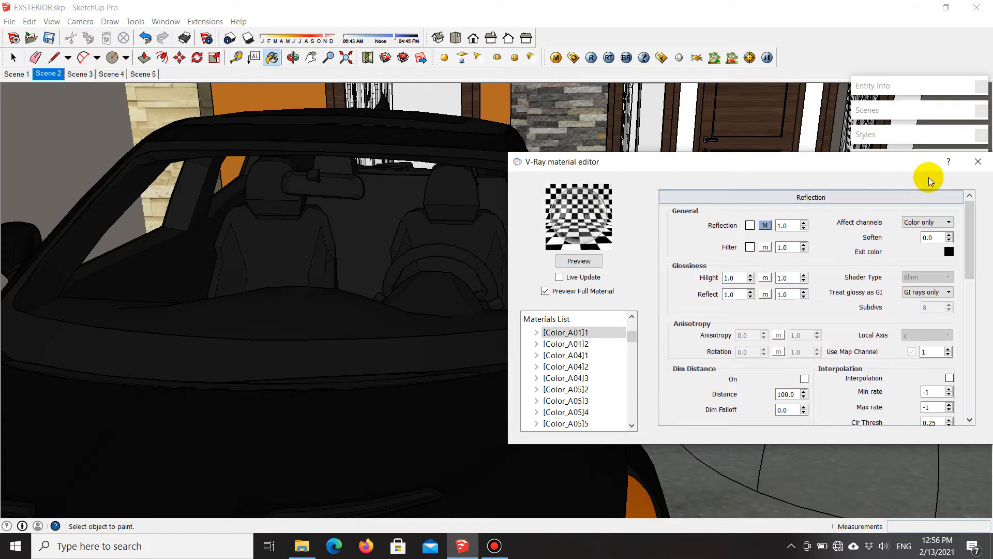
left_click(978, 163)
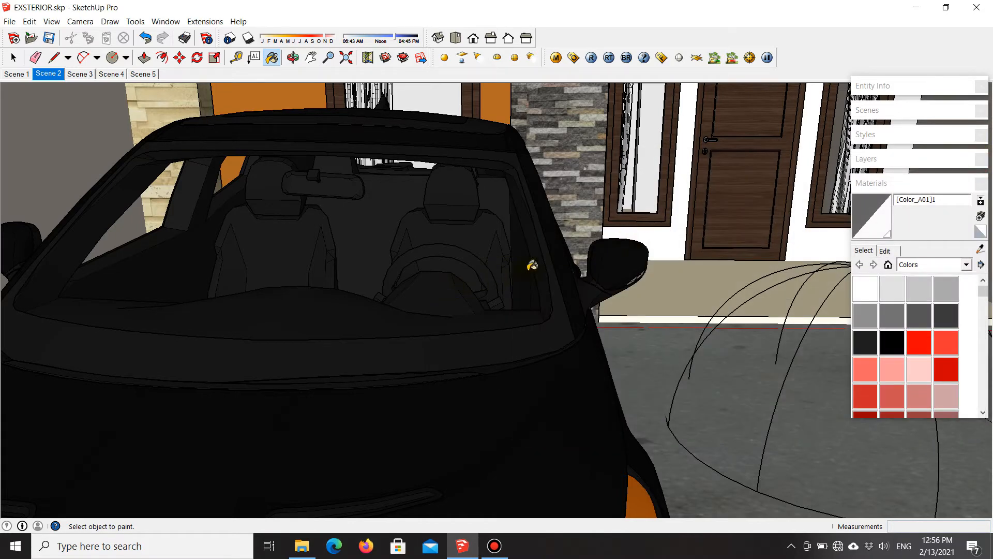
left_click(883, 183)
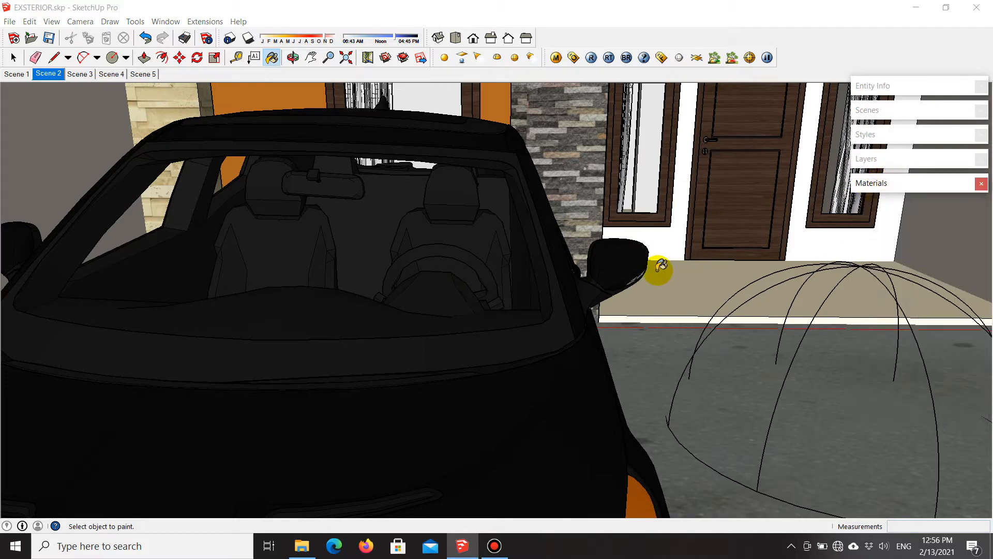
Step: View the wall with the 1000 lettering in Scene 4 and return to the house front in Scene 2
key("space")
scroll(353, 334, "down", 2)
scroll(353, 334, "down", 2)
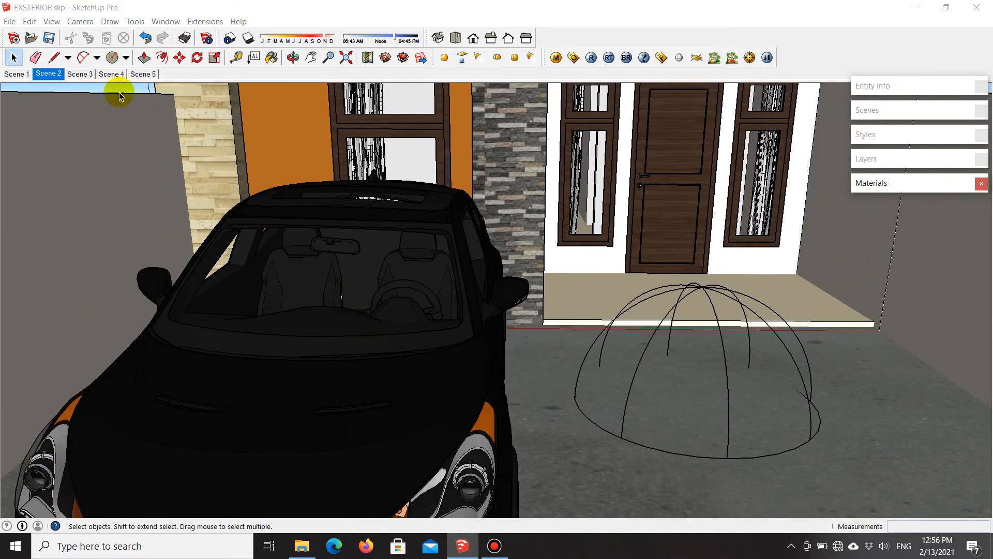
left_click(116, 75)
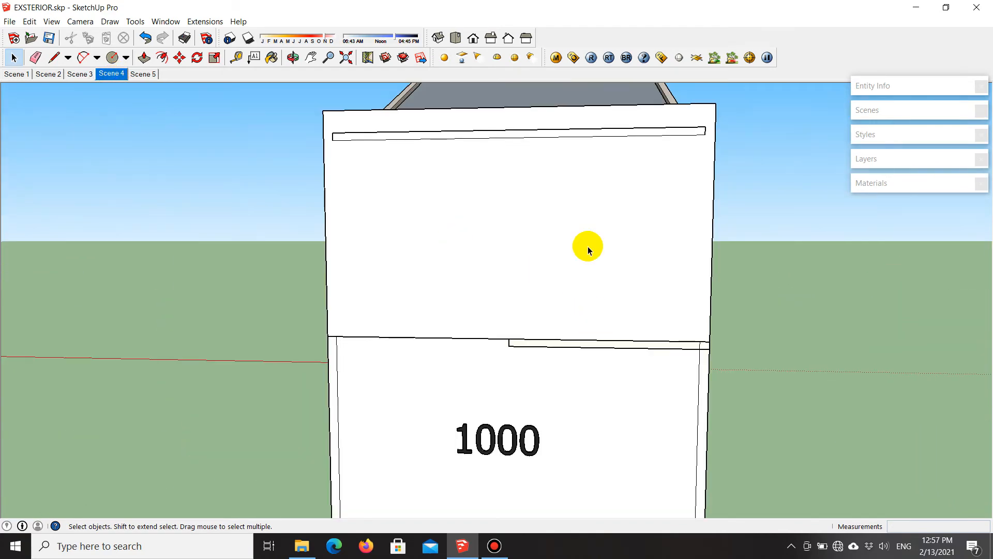
scroll(565, 390, "up", 3)
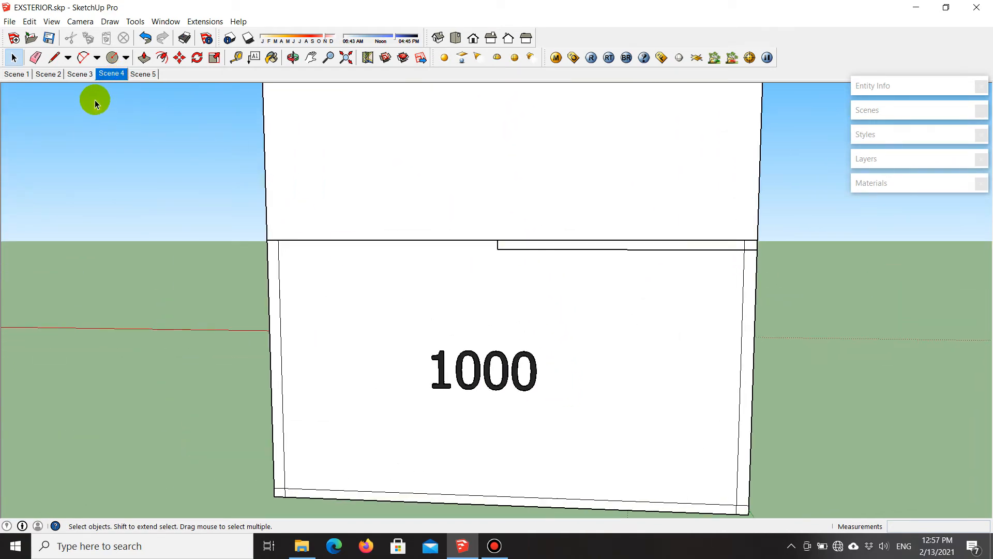
left_click(52, 75)
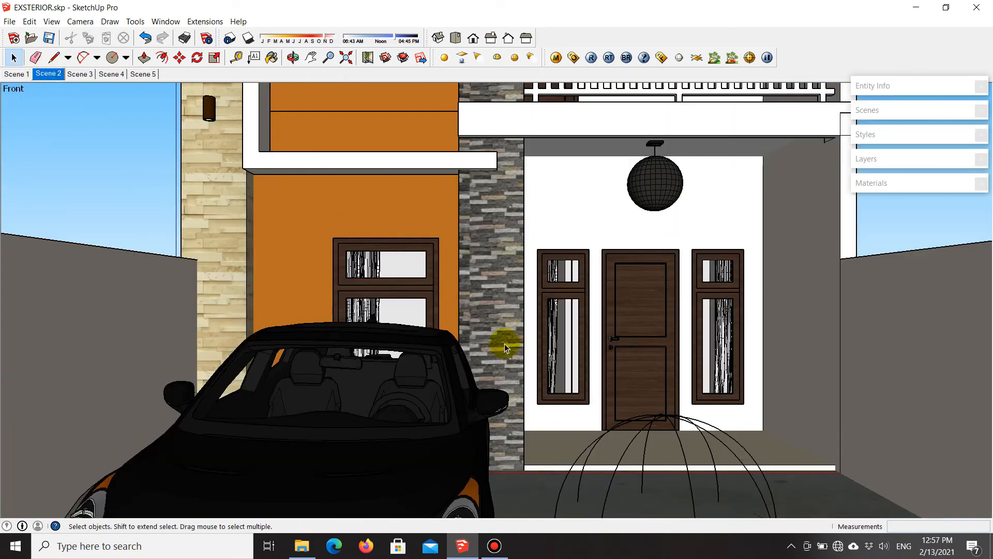
scroll(383, 399, "down", 2)
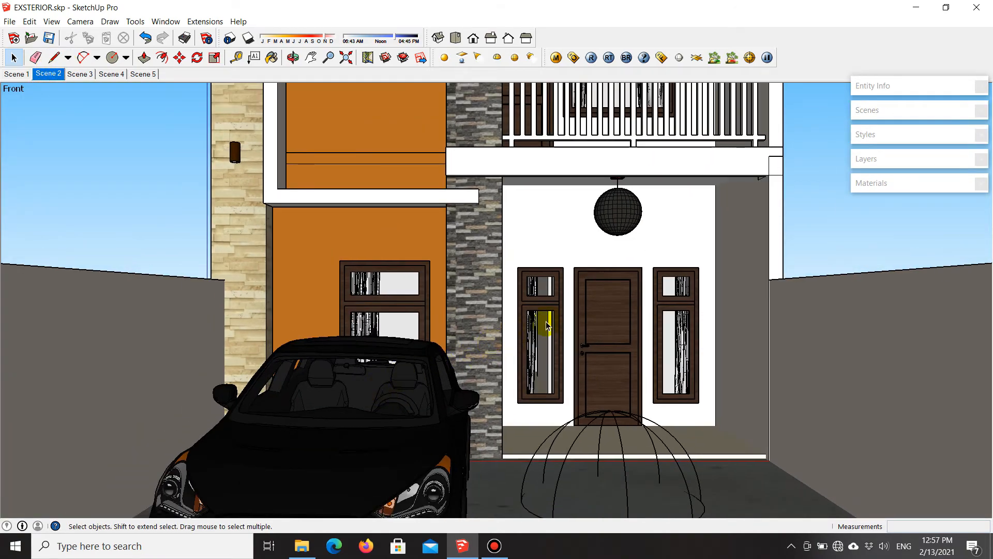
scroll(461, 331, "down", 5)
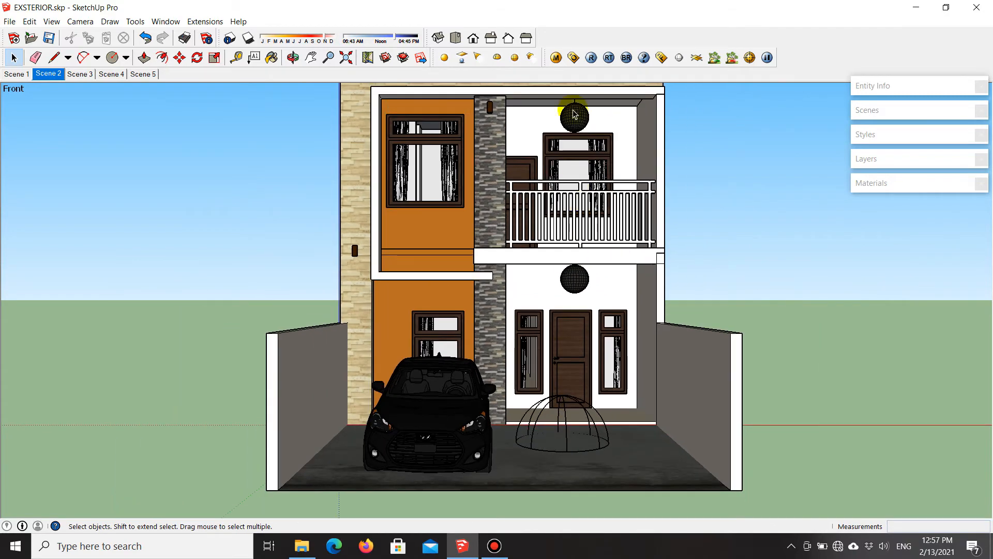
Step: Open the globe lamp component above the upper balcony and review the V-Ray light settings of the sphere light inside
scroll(578, 107, "up", 3)
scroll(578, 108, "up", 2)
left_click(581, 124)
right_click(589, 123)
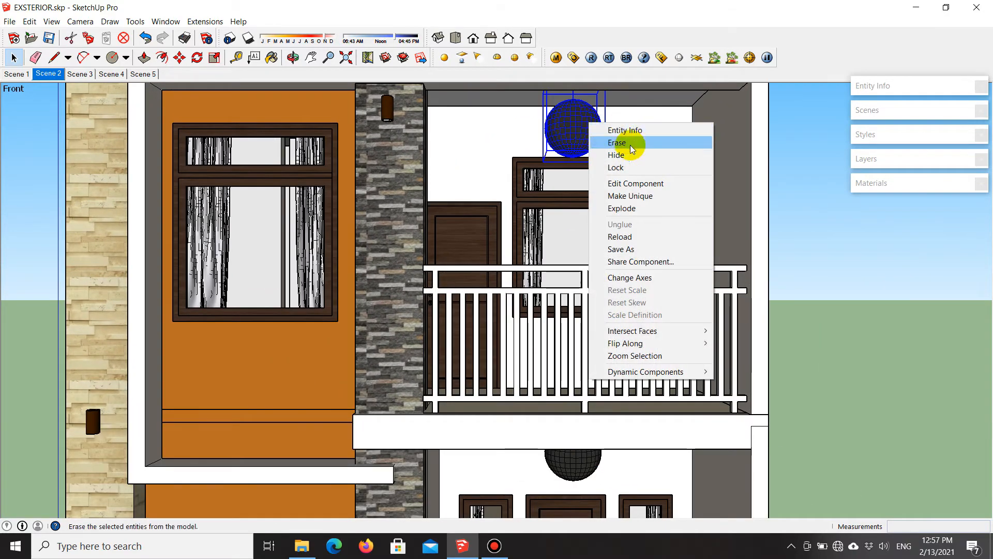
left_click(647, 188)
left_click(575, 129)
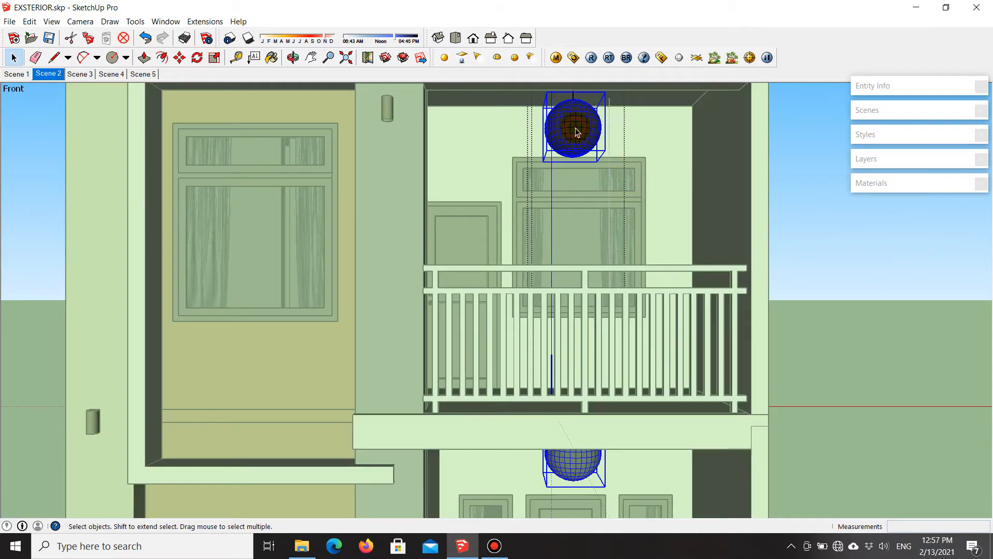
right_click(575, 129)
mouse_move(673, 317)
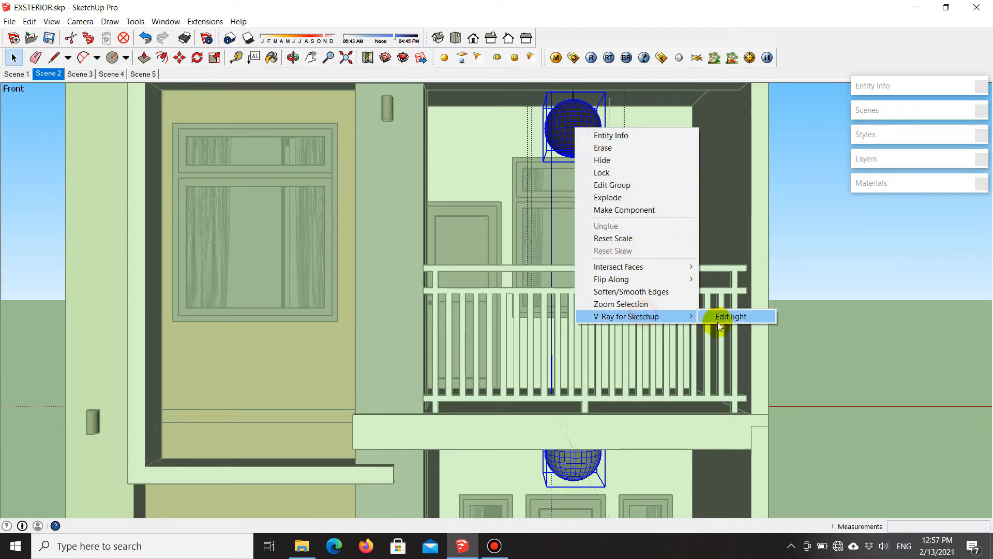
left_click(730, 317)
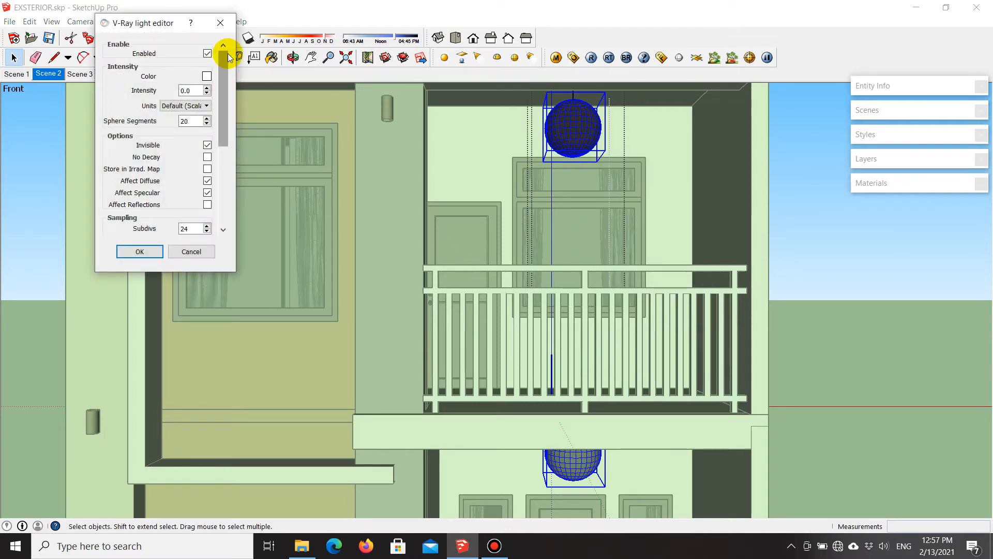
mouse_move(227, 64)
left_mouse_down()
mouse_move(222, 145)
mouse_move(230, 61)
left_mouse_up()
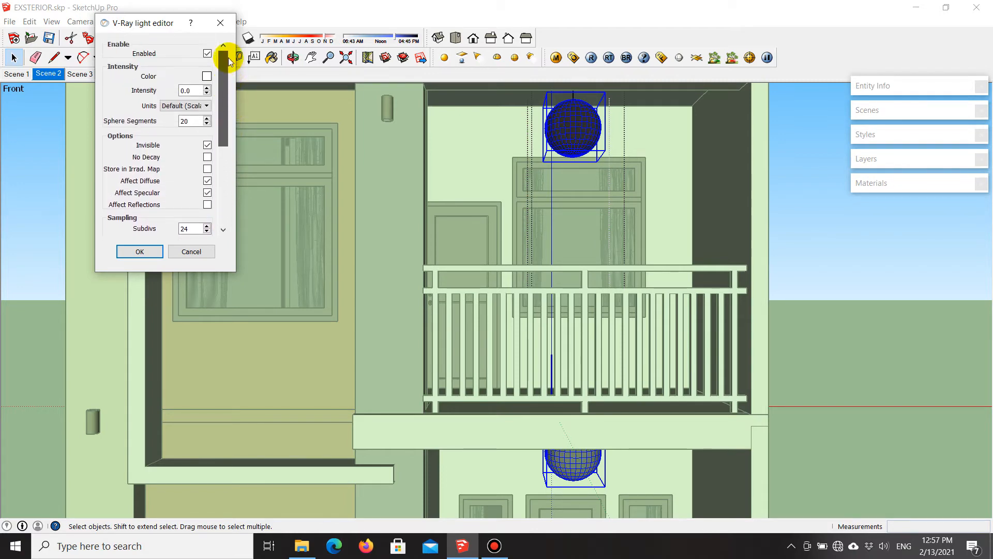
left_click(223, 25)
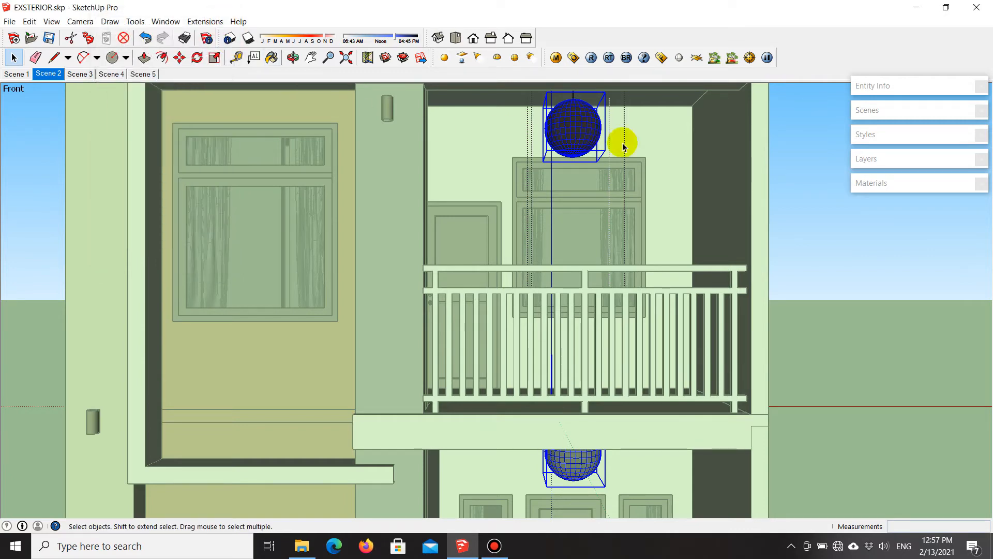
left_click(800, 185)
Step: Open the cylindrical wall lamp group on the light stone wall and the component nested in its lower end
scroll(484, 194, "down", 2)
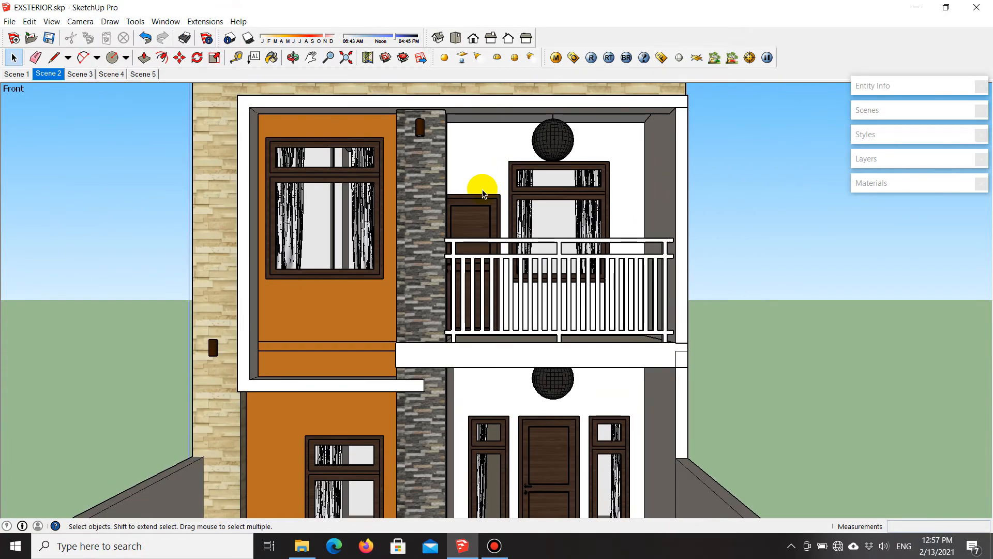
scroll(192, 374, "up", 4)
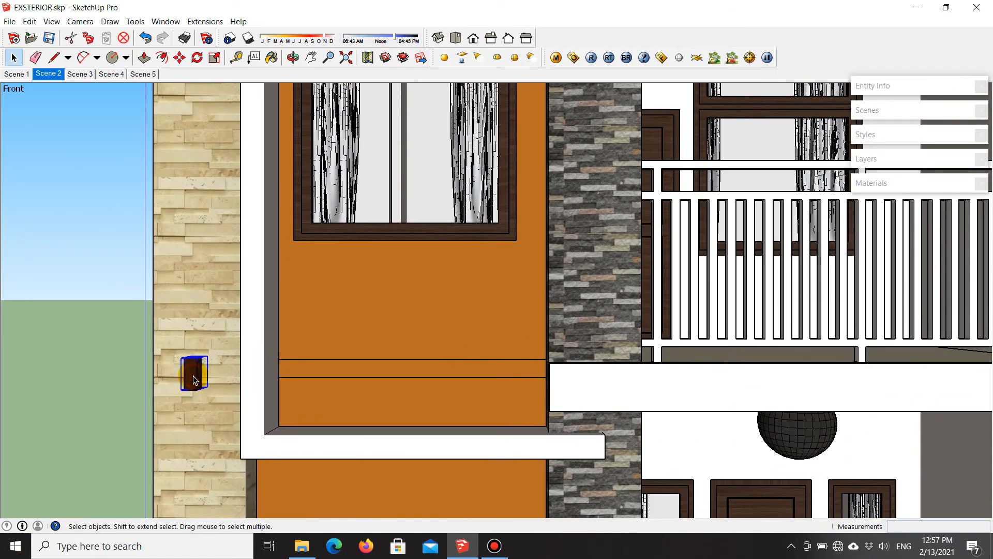
right_click(193, 380)
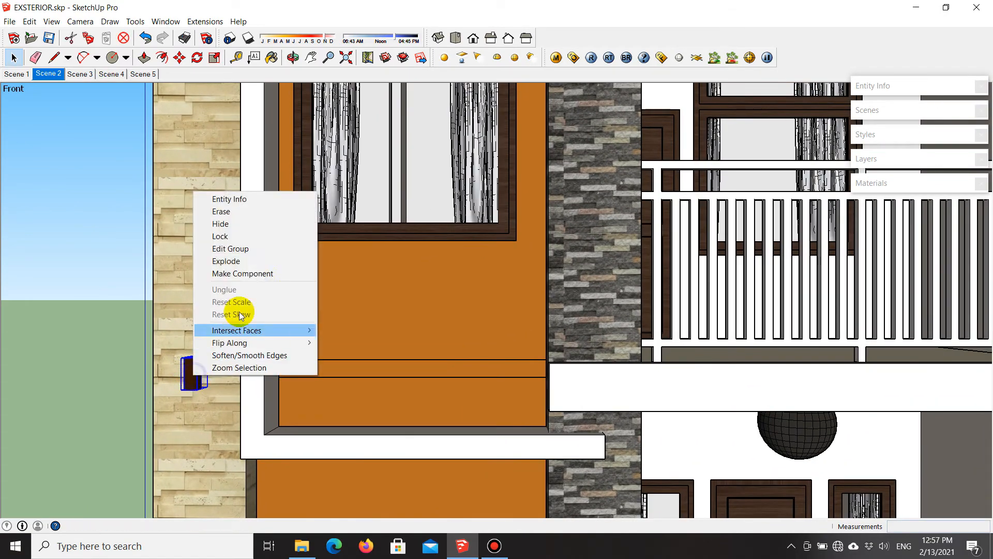
left_click(261, 254)
scroll(192, 383, "up", 2)
mouse_move(191, 400)
middle_mouse_down()
mouse_move(229, 329)
mouse_move(255, 237)
mouse_move(300, 184)
middle_mouse_up()
scroll(210, 305, "up", 3)
right_click(198, 251)
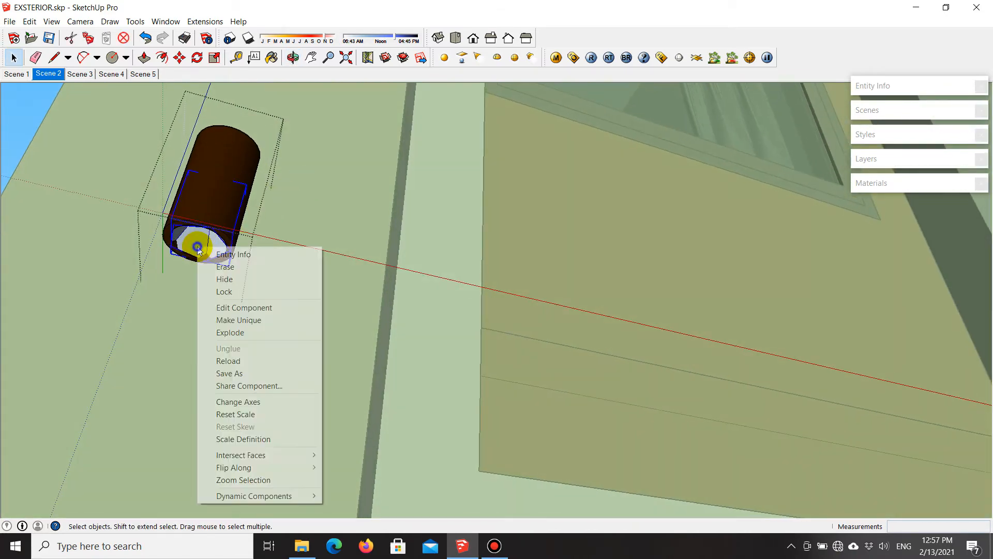
mouse_move(283, 494)
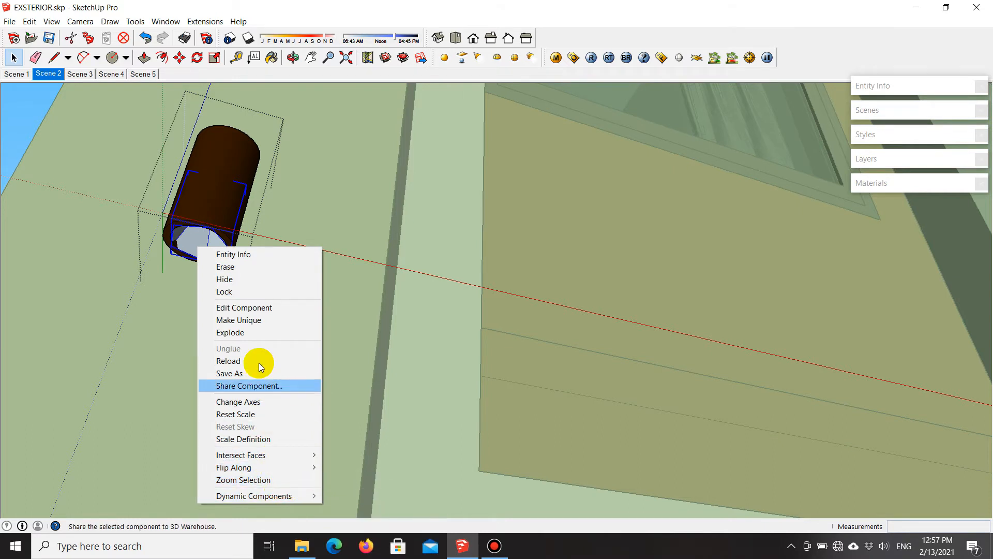
left_click(255, 308)
Step: Review the V-Ray light settings of the IES light inside the wall lamp, and leave the lamp's group
right_click(200, 242)
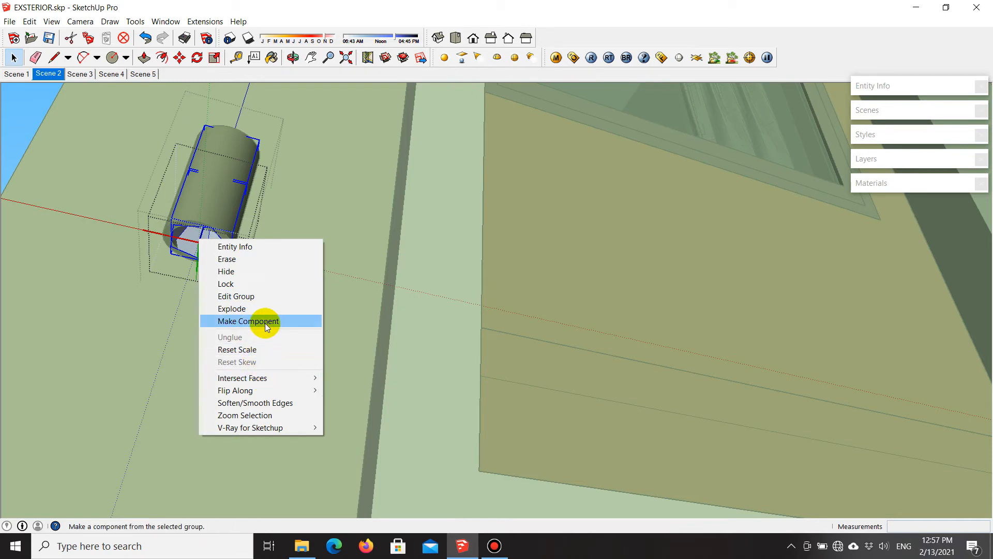
mouse_move(283, 426)
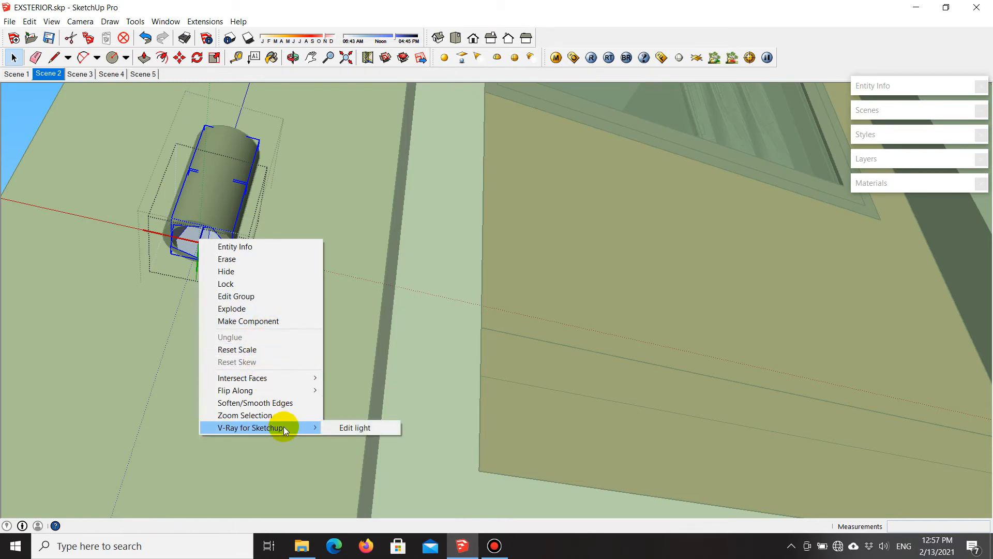
left_click(334, 429)
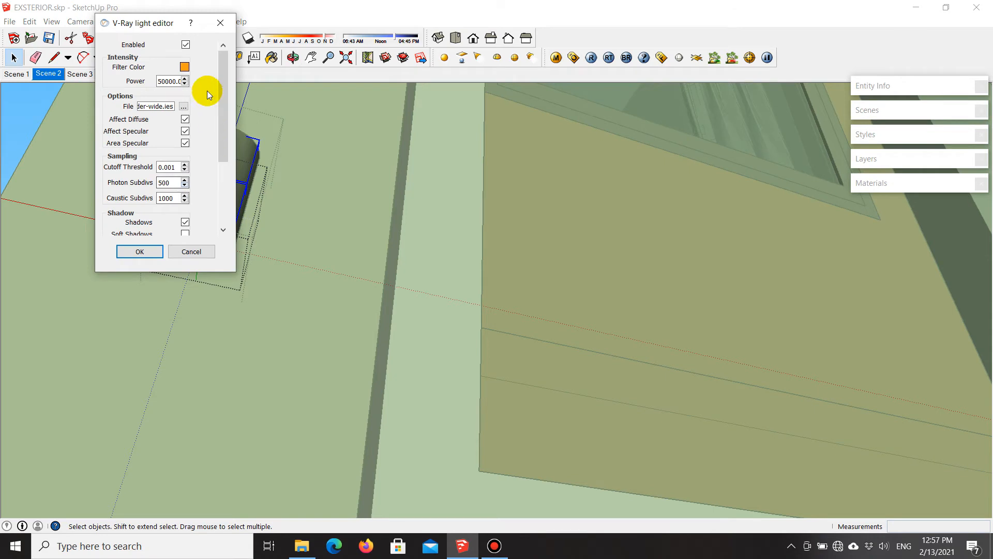
mouse_move(222, 96)
left_mouse_down()
mouse_move(233, 163)
mouse_move(222, 149)
mouse_move(221, 79)
left_mouse_up()
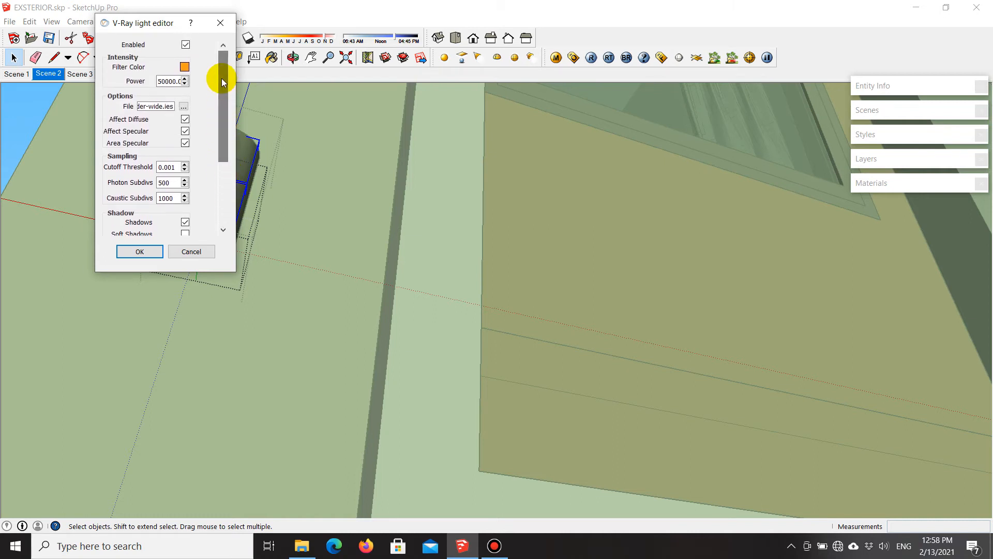
left_click(219, 26)
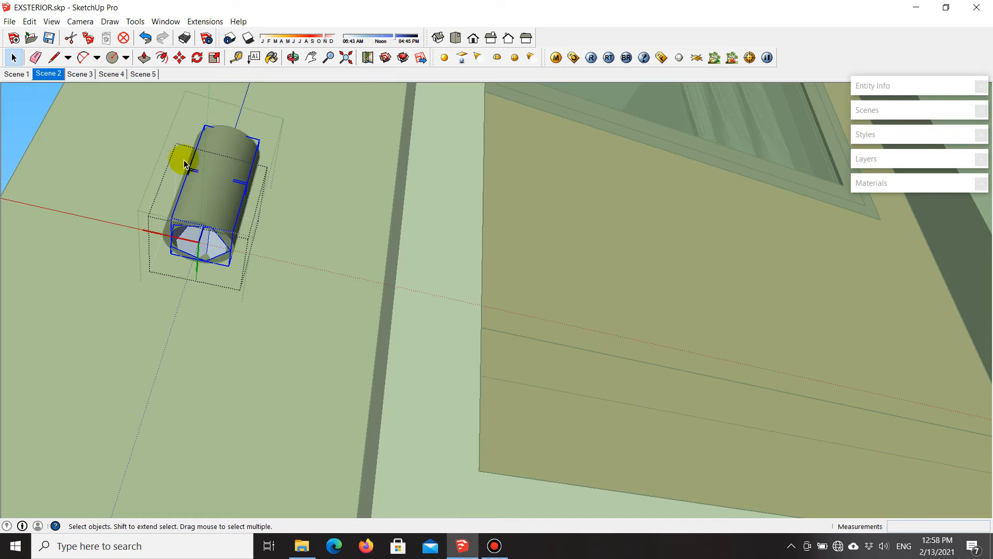
left_click(325, 203)
left_click(320, 204)
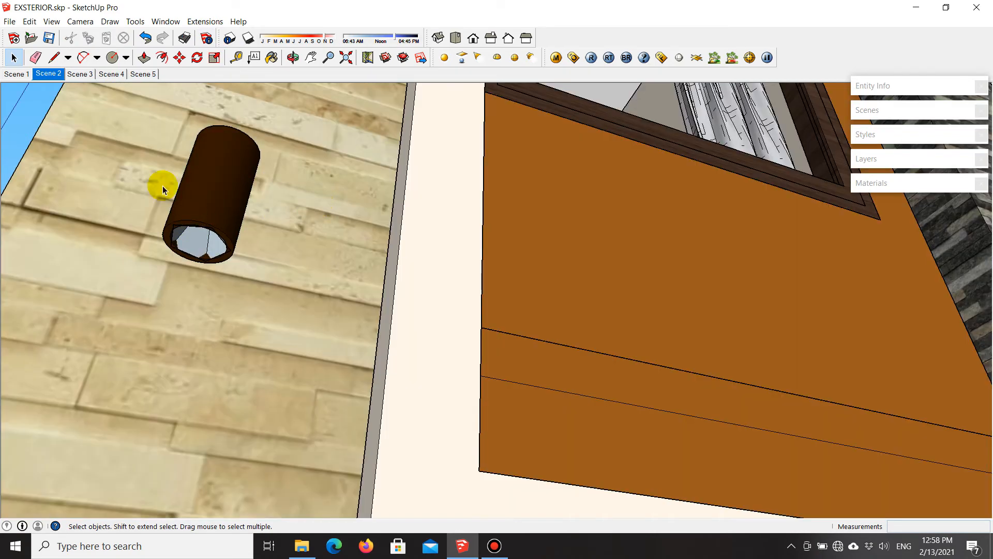
Step: View the "subcriber" lettering in Scene 5 and return to Scene 2, framing the car and the dome light
left_click(143, 75)
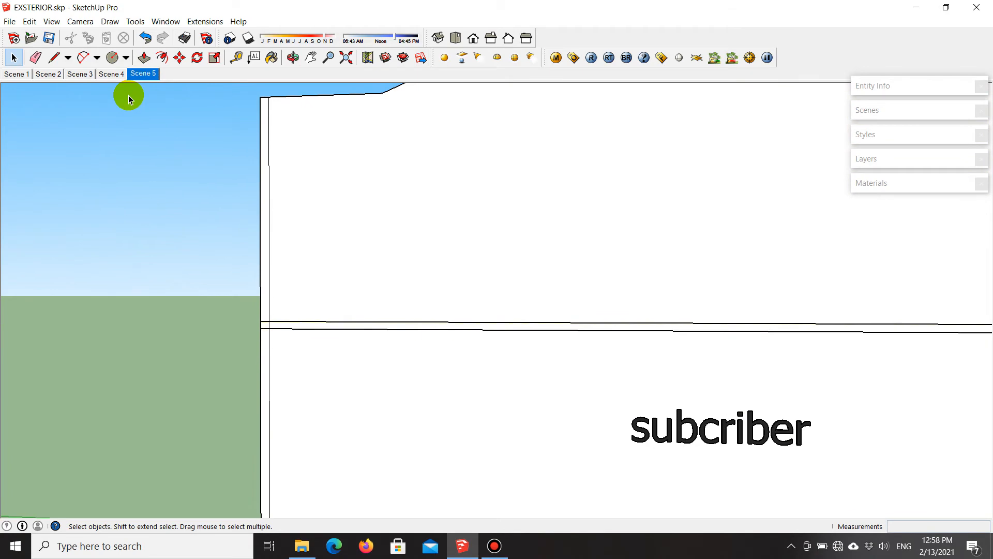
left_click(52, 75)
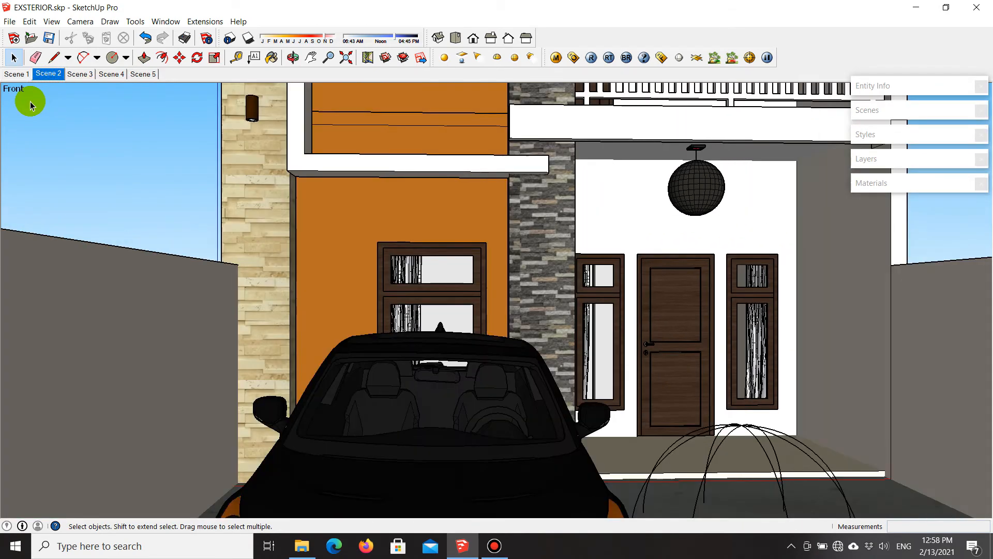
scroll(282, 380, "down", 2)
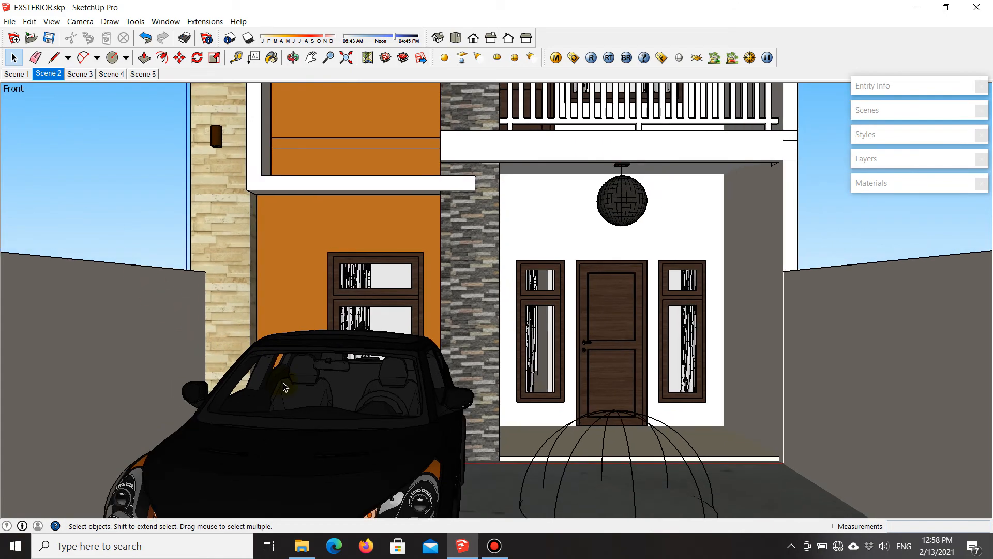
scroll(487, 378, "down", 4)
scroll(550, 422, "up", 2)
scroll(550, 422, "up", 1)
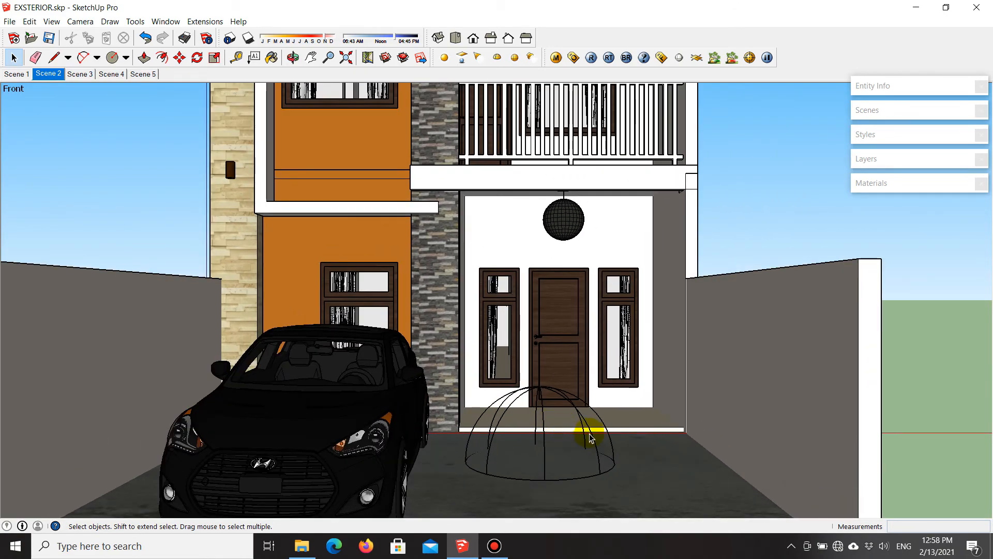
Step: Review the V-Ray intensity and dome settings of the dome light in front of the entrance door
left_click(594, 436)
right_click(594, 435)
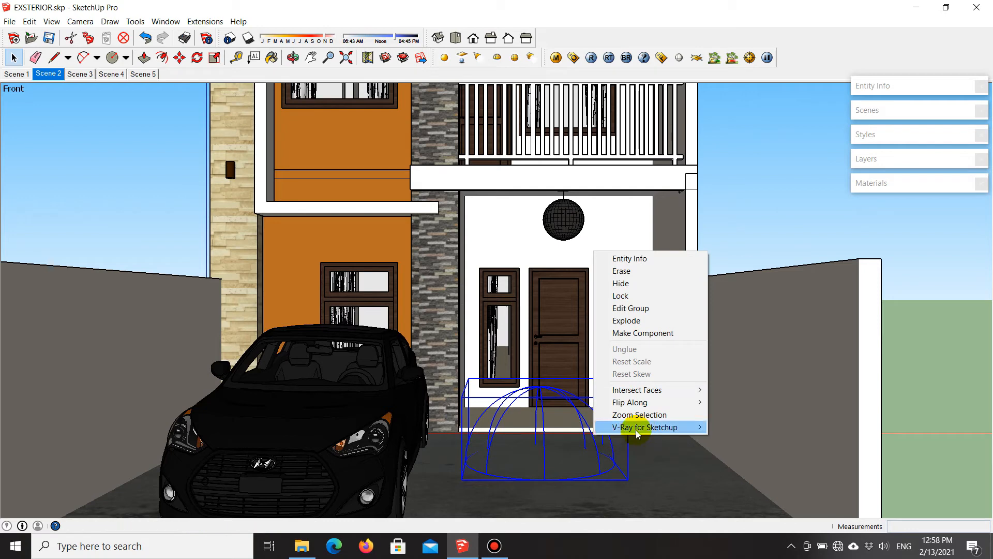
left_click(739, 427)
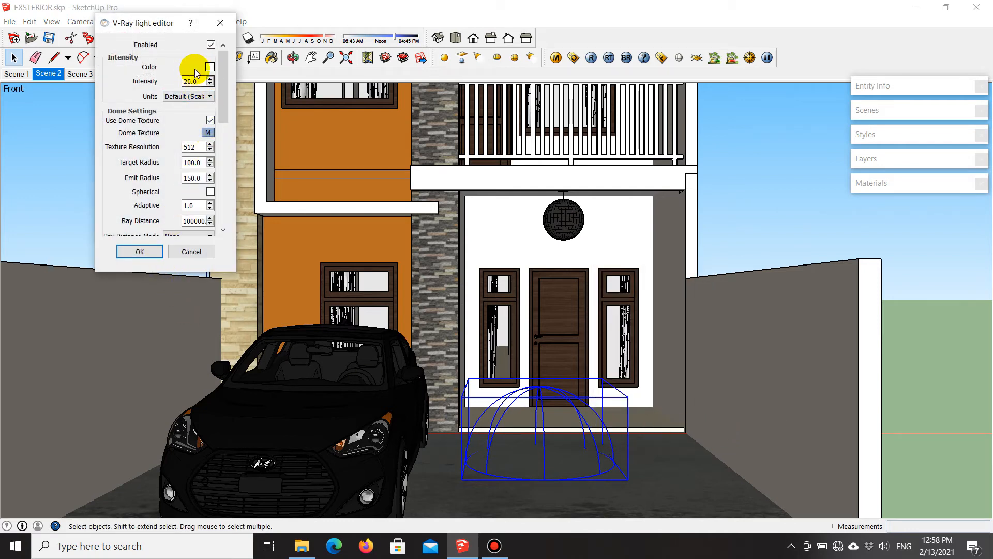
mouse_move(226, 91)
left_mouse_down()
mouse_move(225, 129)
mouse_move(223, 98)
left_mouse_up()
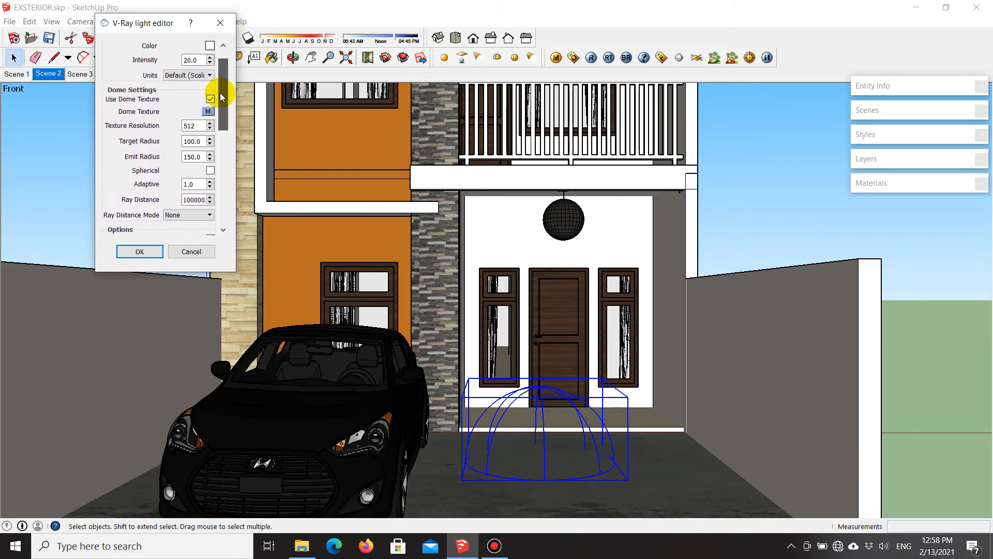
Step: Load 024-free-hdri-skies-com.hdr from the HDRI folder as the dome light's texture bitmap
left_click(209, 117)
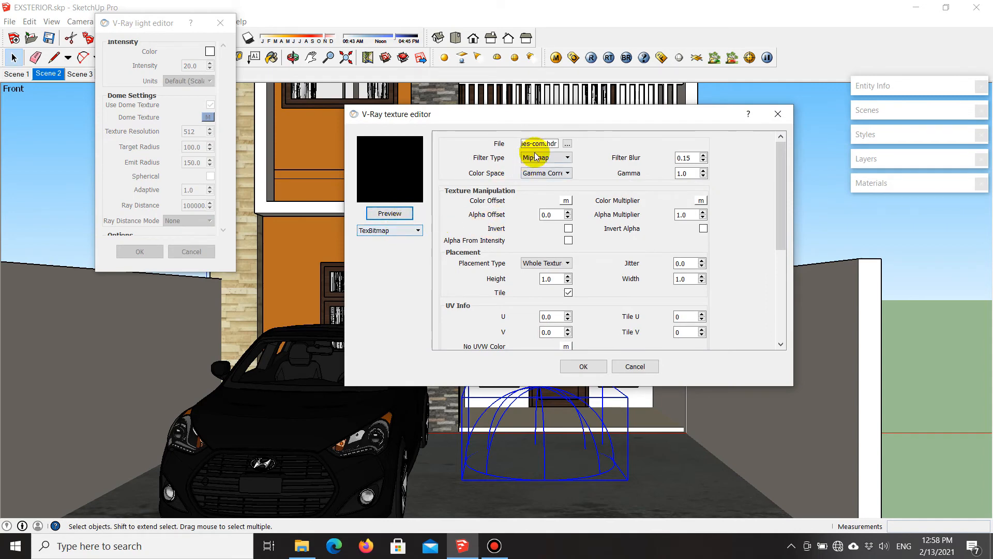
left_click(567, 144)
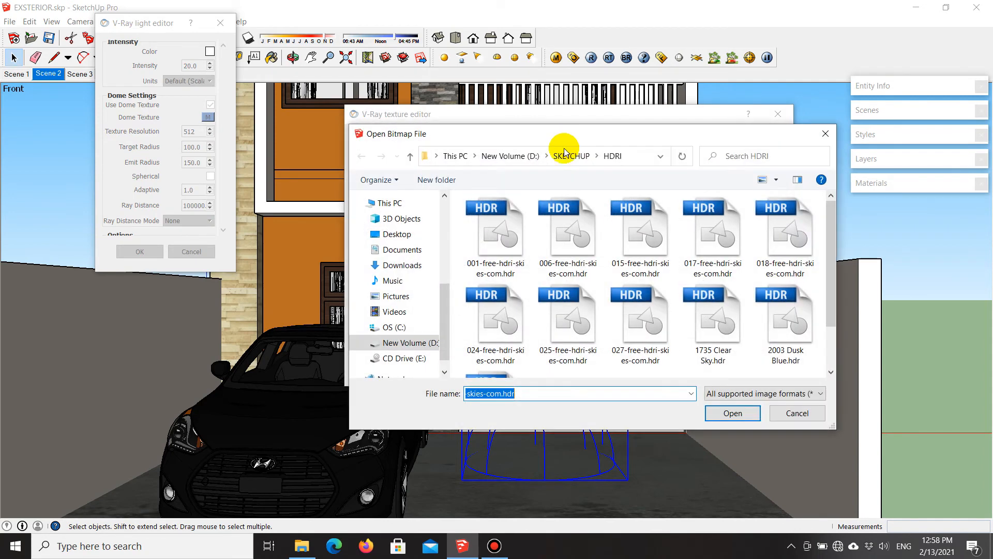
left_click(503, 327)
left_click(731, 414)
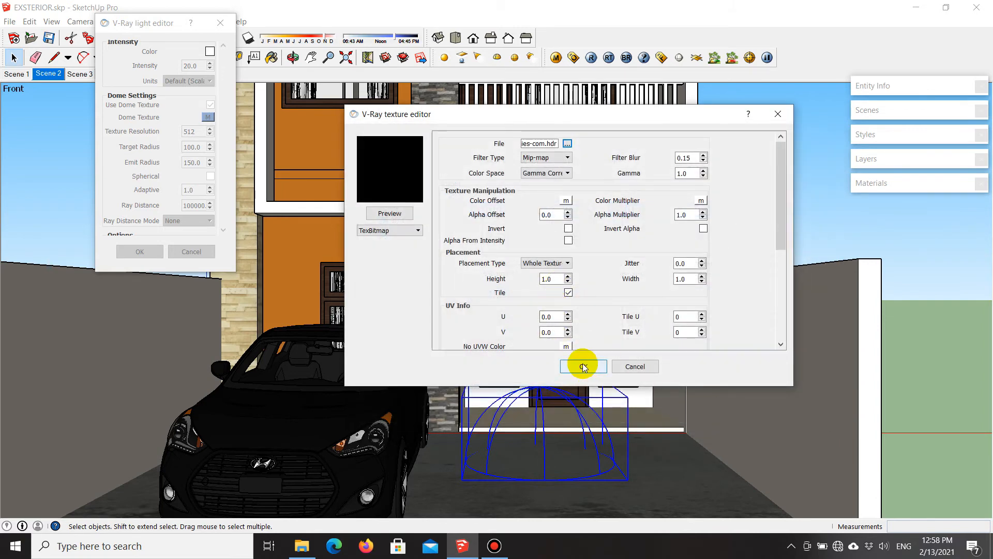
left_click(583, 366)
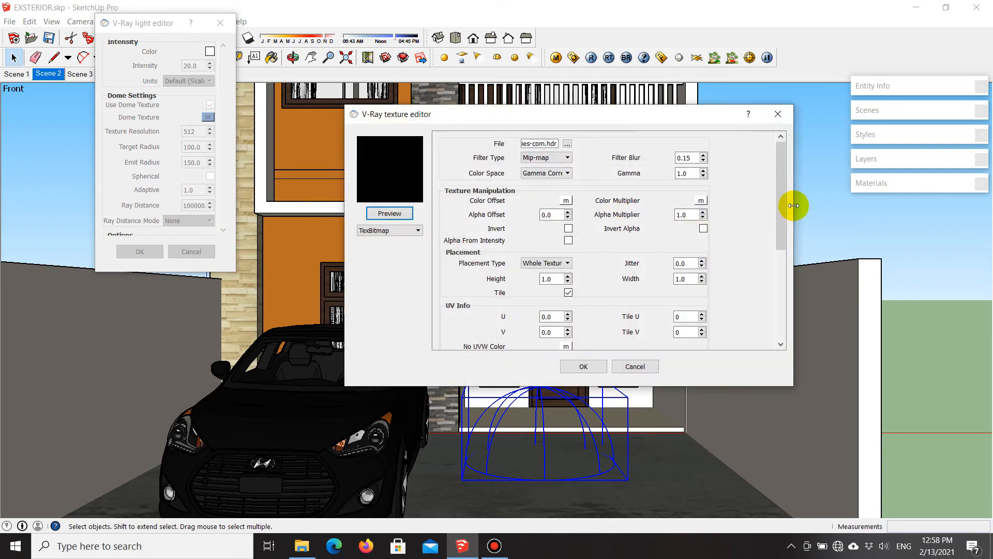
Step: Check the UVW mapping settings of the dome texture, close the dome light's settings and deselect the light
left_click_drag(782, 181, 790, 295)
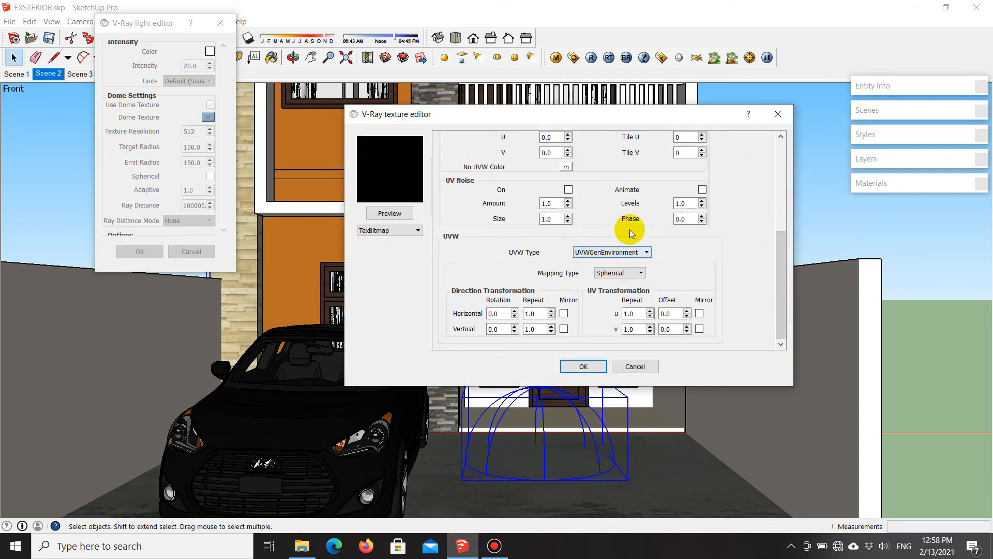
left_click(635, 367)
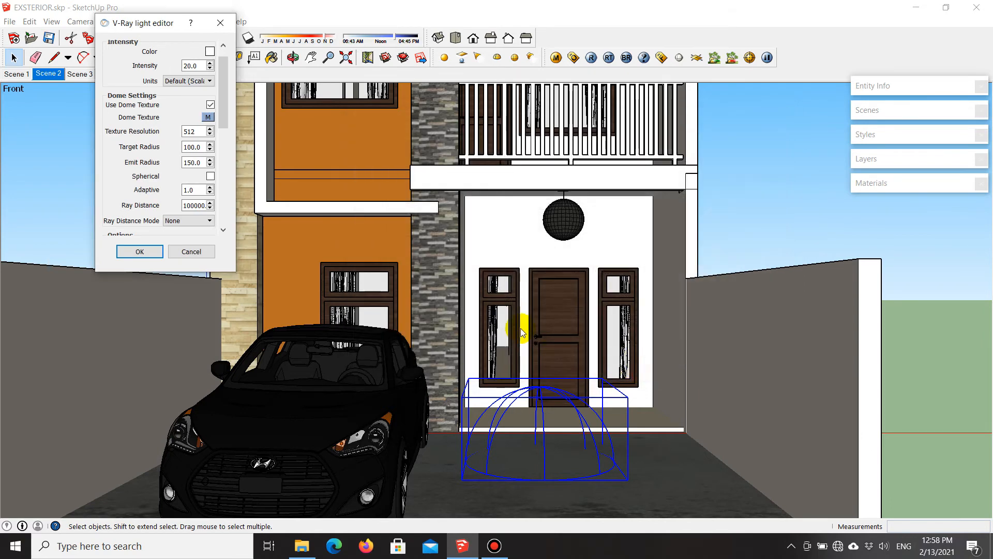
left_click(136, 253)
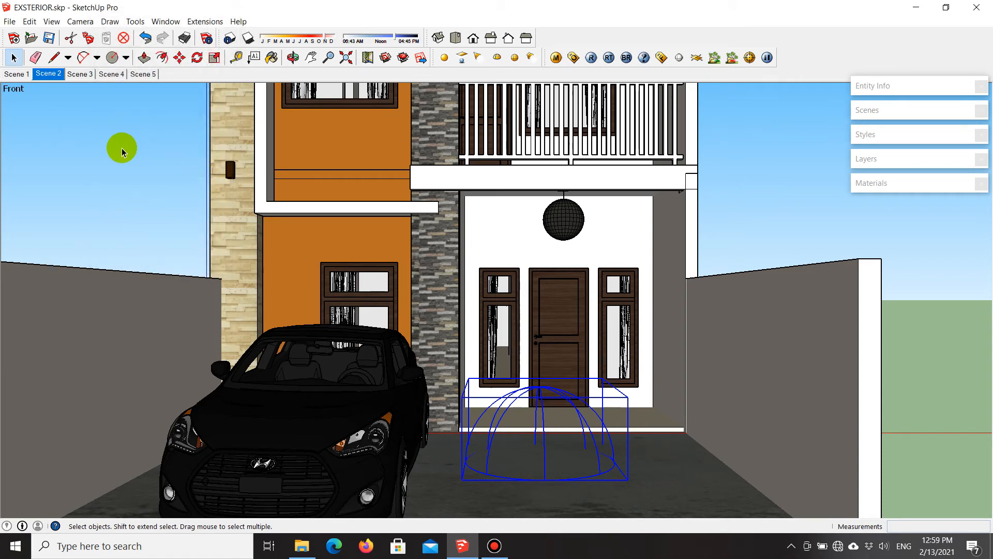
left_click(94, 150)
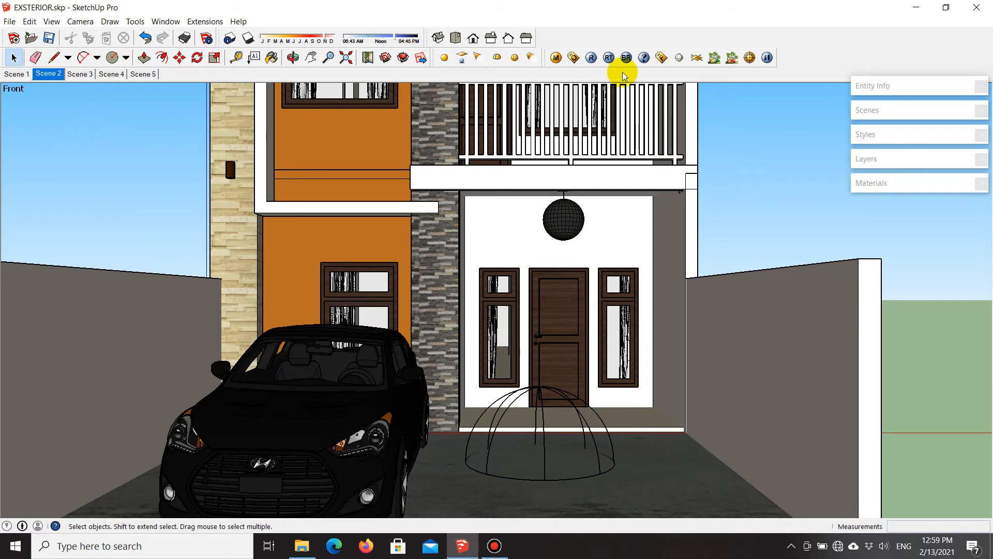
Step: Review the Environment settings in the V-Ray render options
left_click(573, 57)
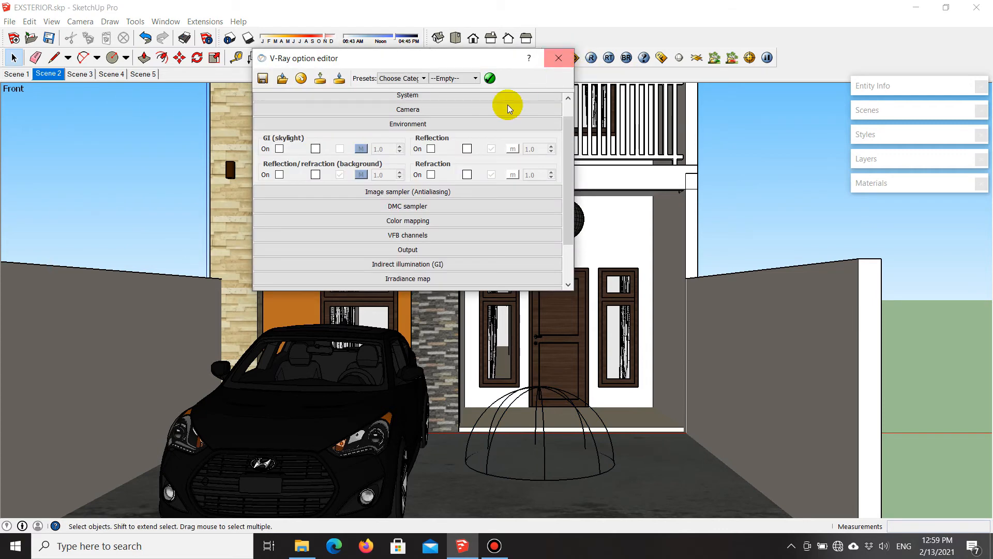
left_click(409, 125)
left_click(409, 127)
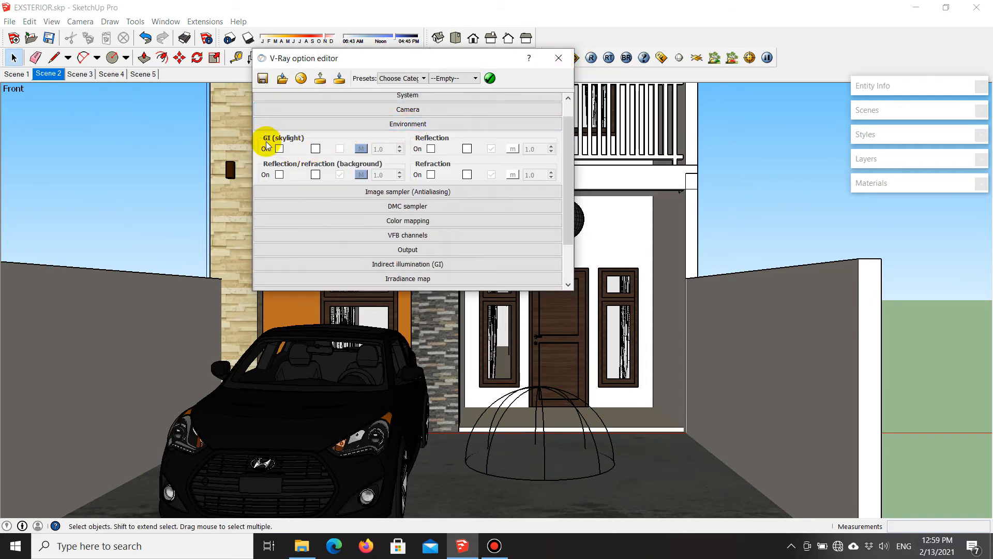
left_click(425, 126)
scroll(432, 156, "up", 1)
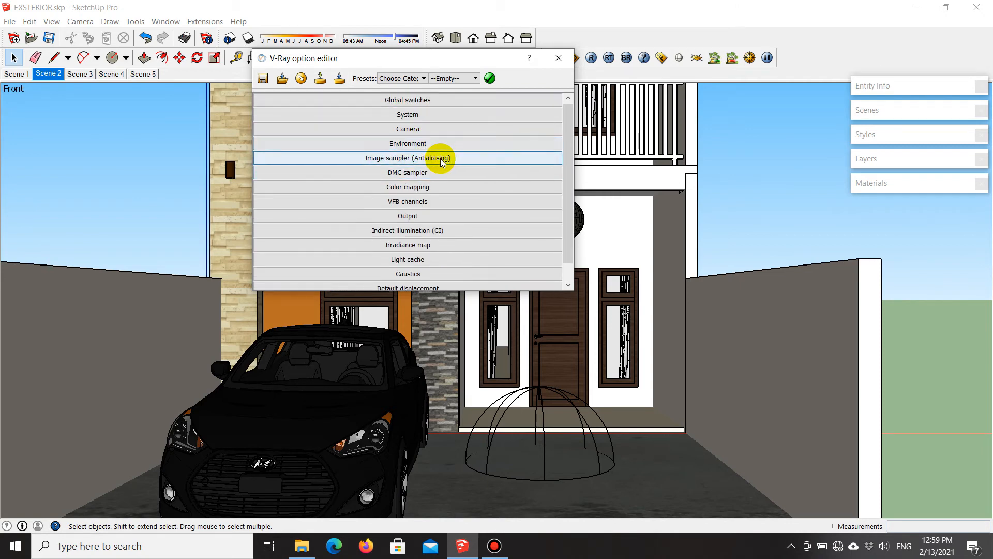
Step: Review the Global switches and System settings in the V-Ray render options
left_click(450, 100)
scroll(443, 215, "down", 3)
scroll(445, 214, "up", 1)
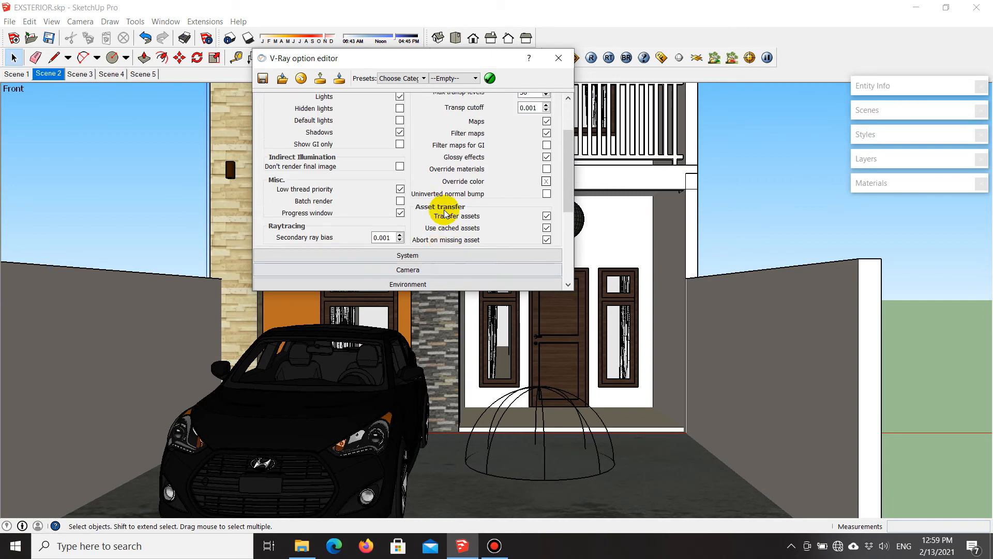
scroll(445, 214, "up", 3)
scroll(447, 138, "down", 4)
scroll(447, 137, "up", 4)
left_click(453, 99)
left_click(443, 115)
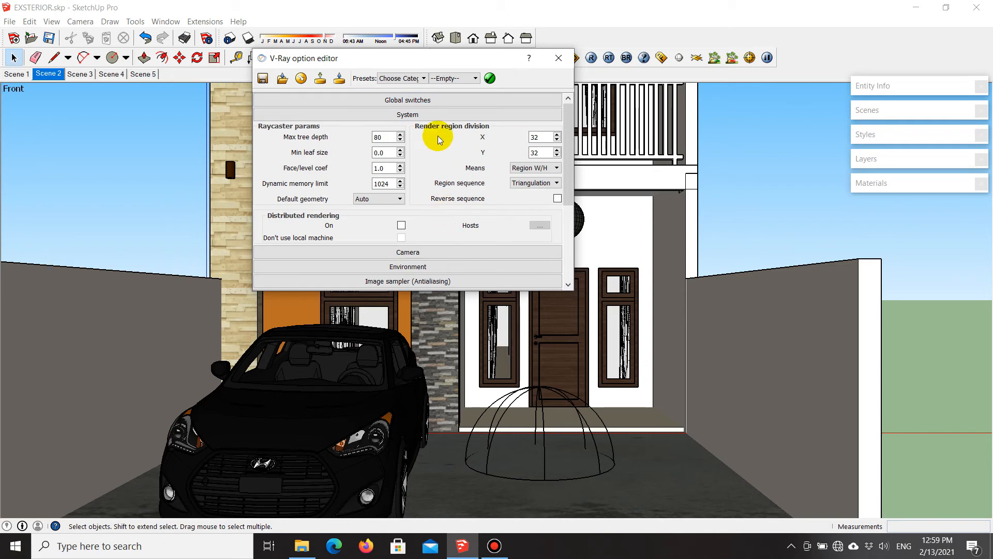
left_click(438, 116)
Step: Review the Camera settings in the V-Ray render options, enlarging the window to show the physical camera parameters
left_click(436, 131)
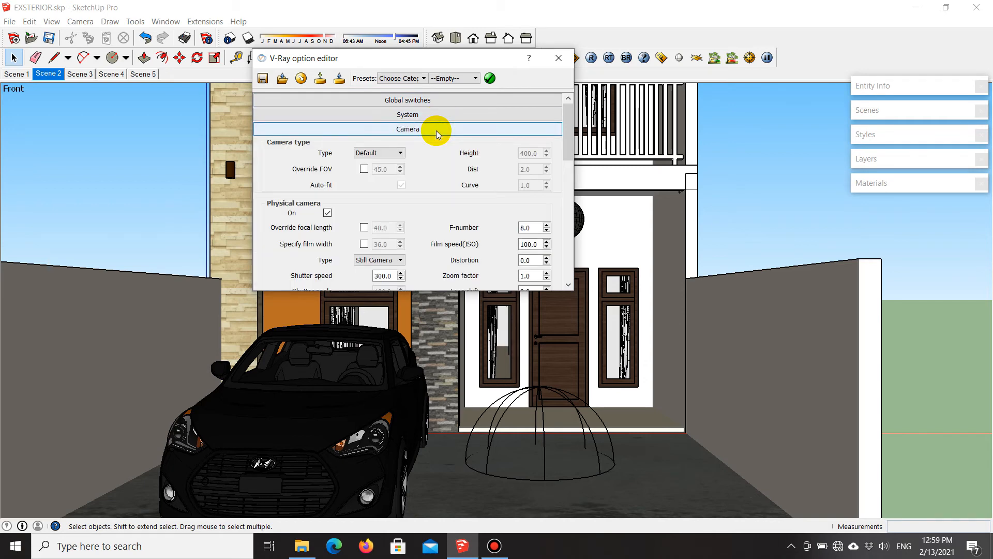
scroll(436, 135, "down", 3)
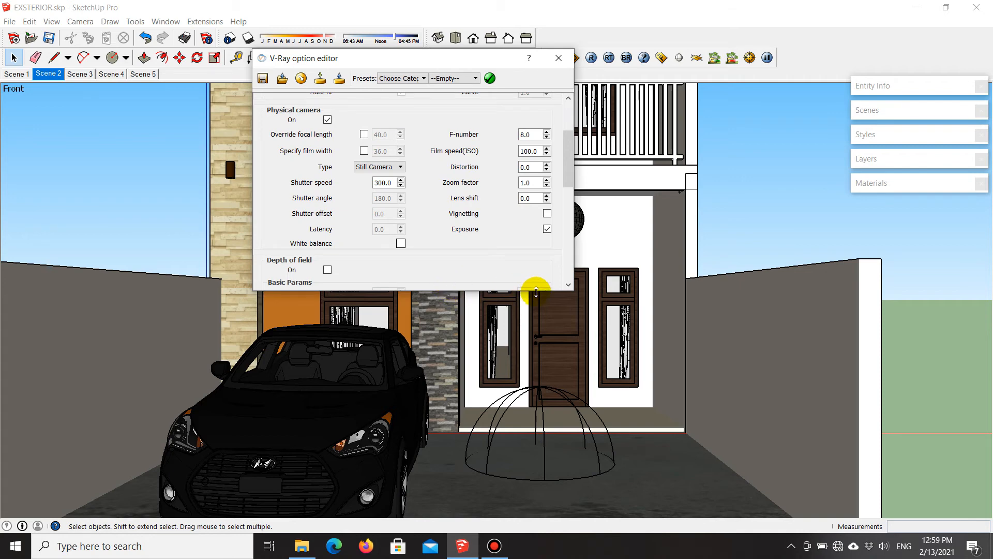
left_click_drag(538, 292, 521, 457)
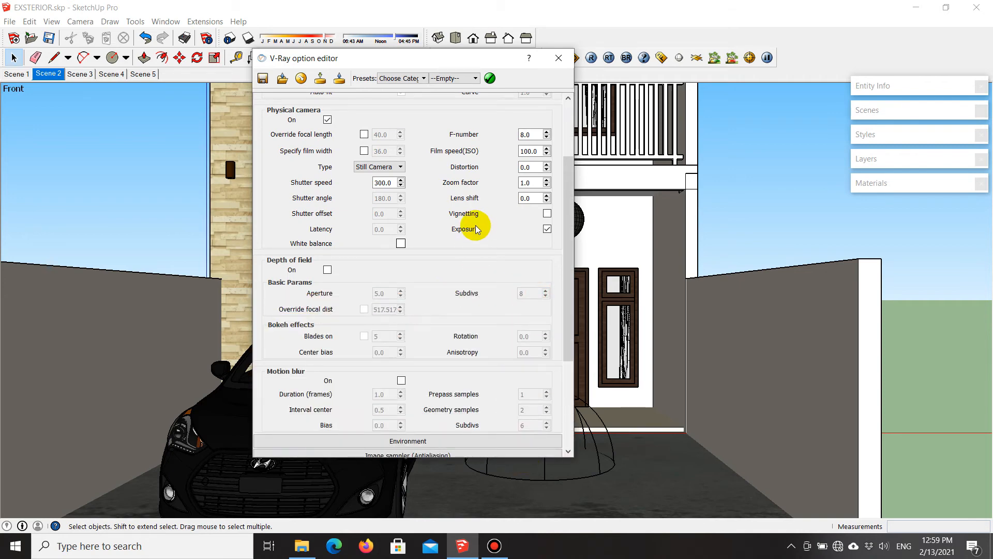
scroll(475, 224, "down", 2)
scroll(476, 223, "down", 1)
scroll(476, 222, "up", 5)
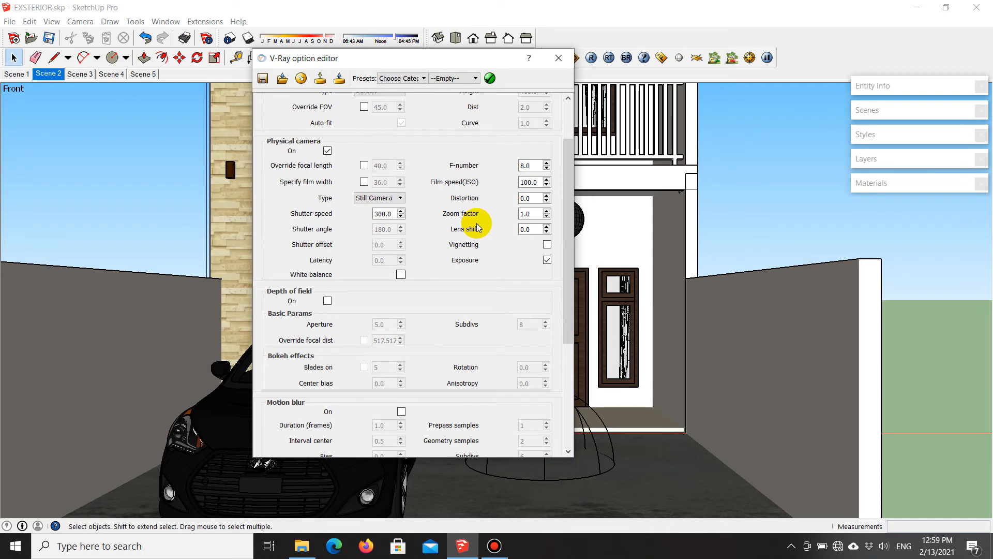
Step: Close the Camera settings and review the Image sampler (Antialiasing) settings in the V-Ray render options
left_click(441, 129)
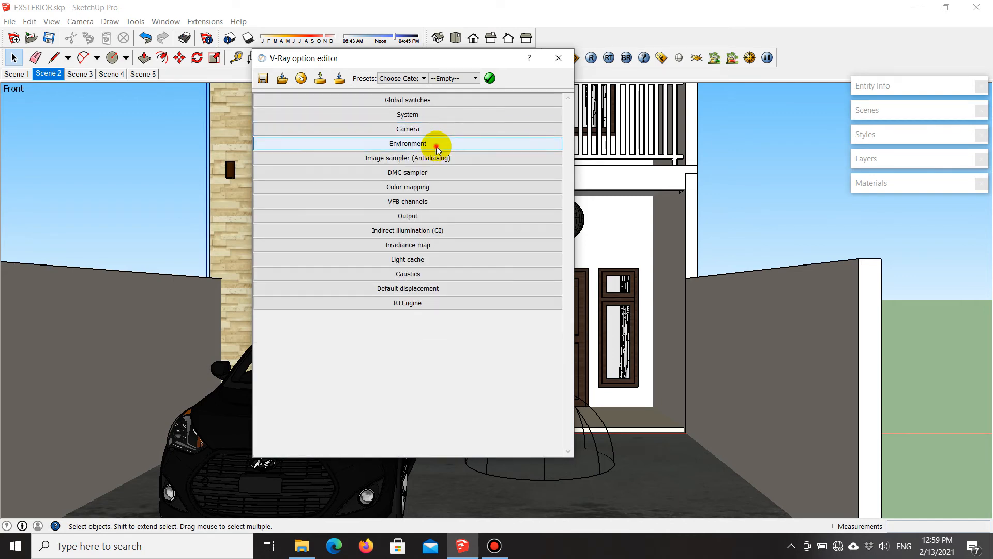
left_click(437, 145)
left_click(437, 146)
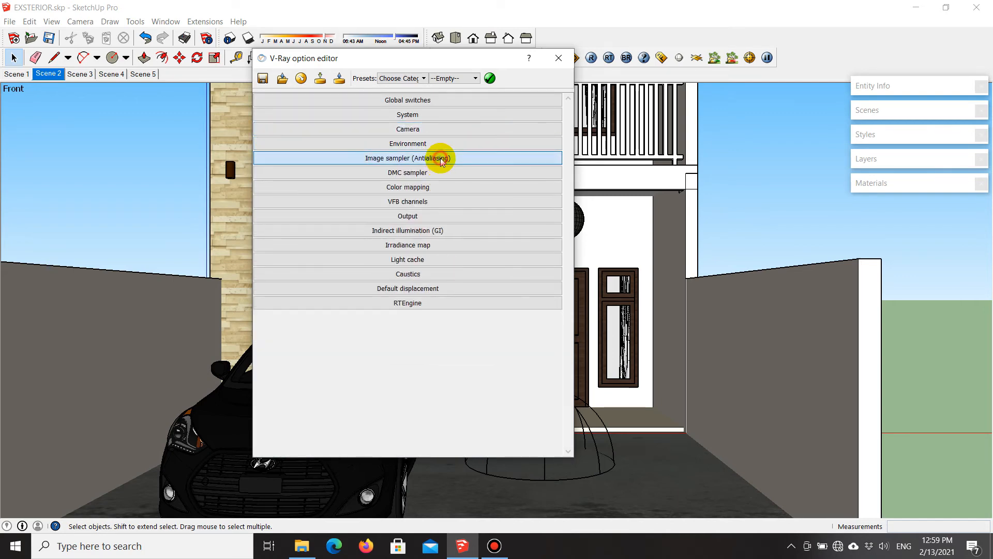
left_click(440, 160)
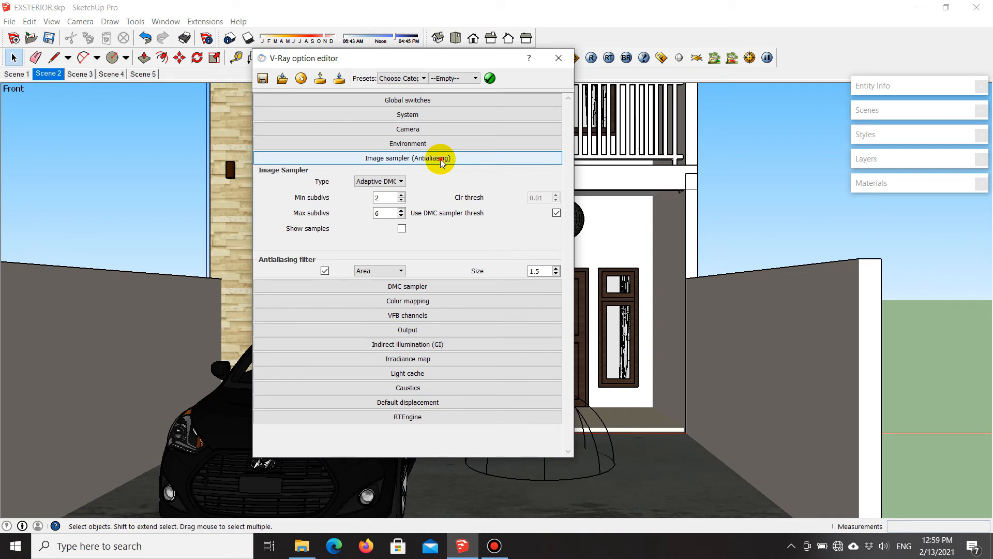
left_click(441, 159)
Step: Review the DMC sampler and Color mapping settings in the V-Ray render options
left_click(440, 175)
left_click(440, 173)
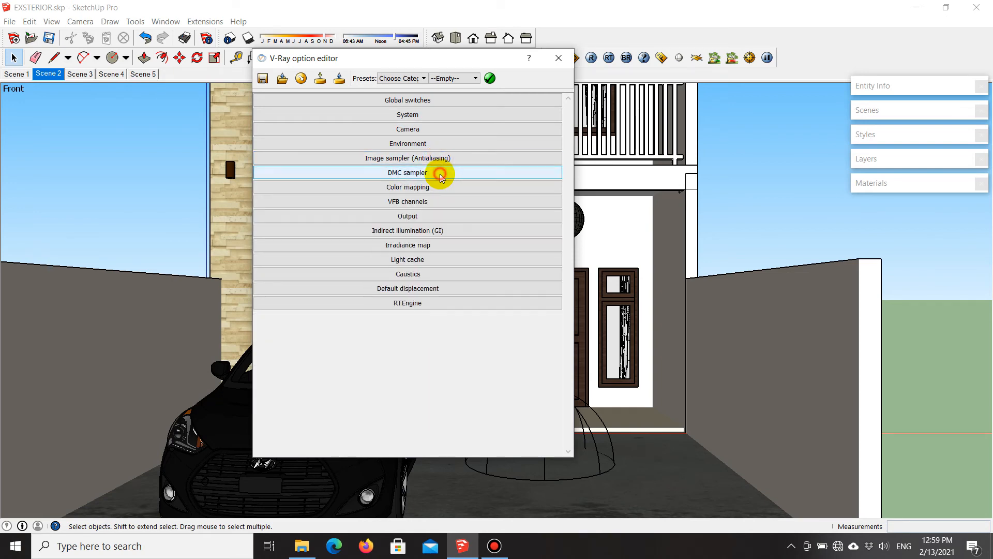
left_click(437, 188)
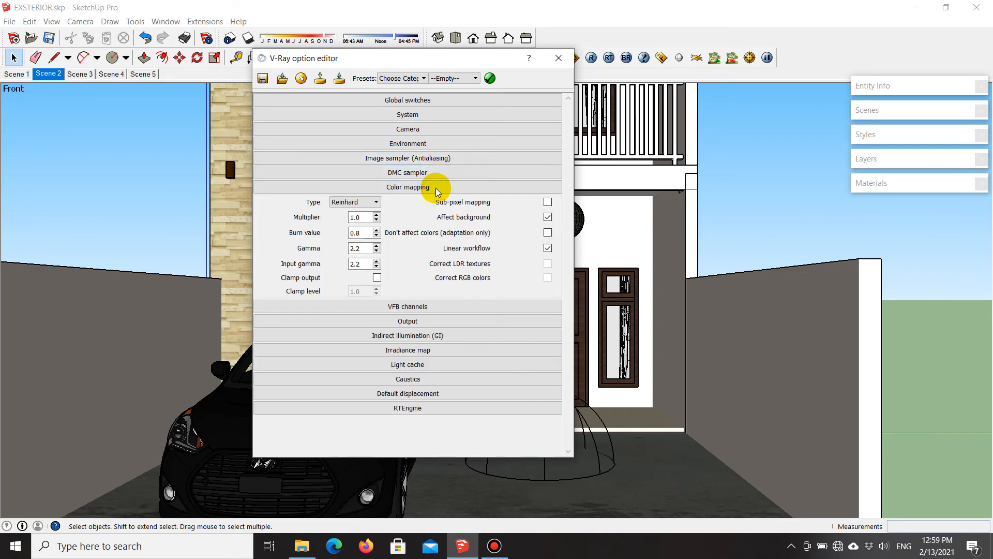
left_click(437, 189)
Step: Review the VFB channels and the Output size settings in the V-Ray render options
left_click(435, 202)
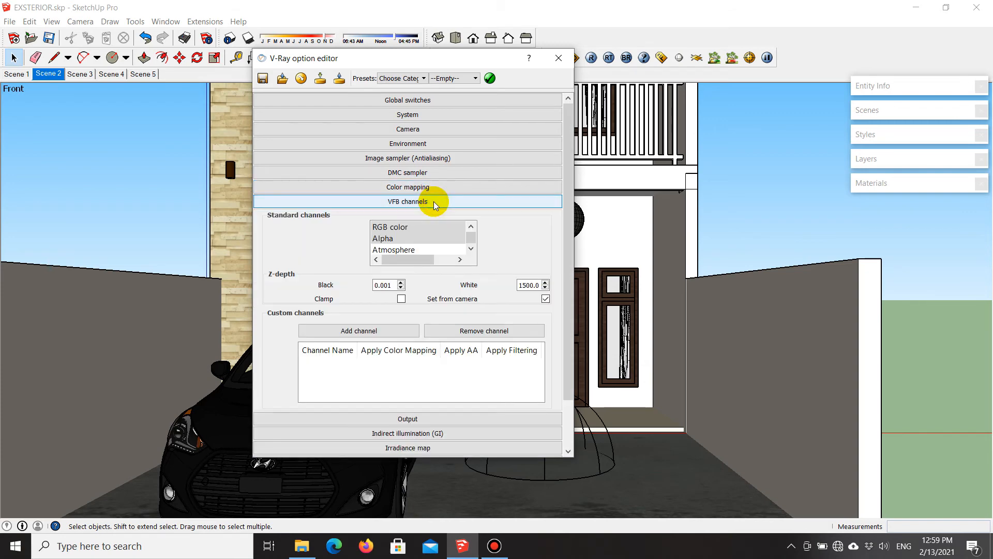
scroll(473, 254, "down", 2)
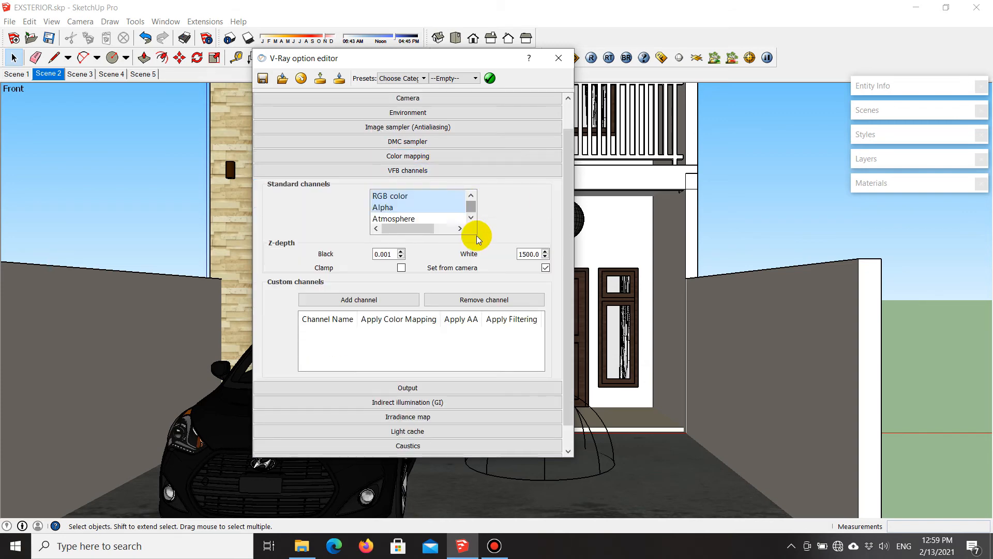
scroll(465, 212, "up", 2)
left_click(445, 207)
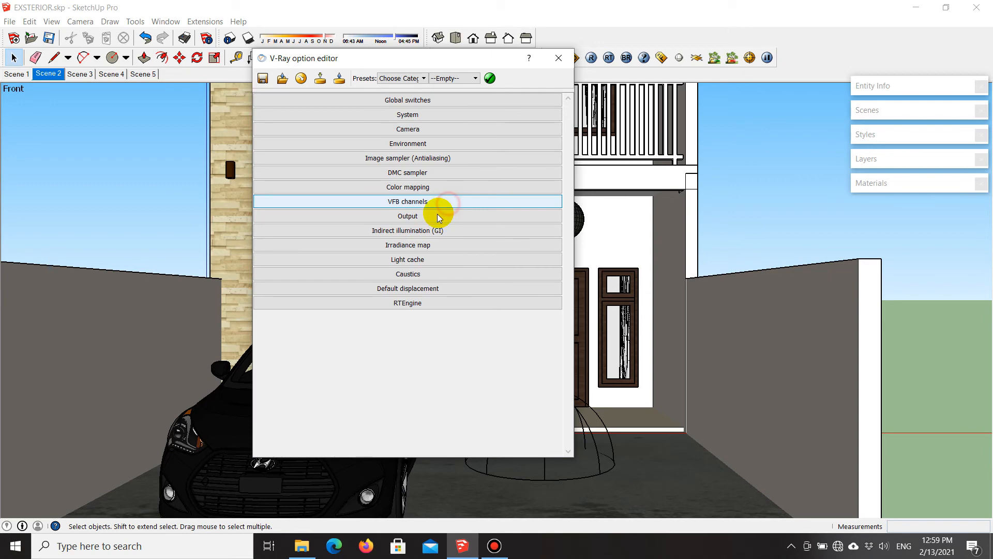
left_click(435, 216)
scroll(441, 233, "down", 2)
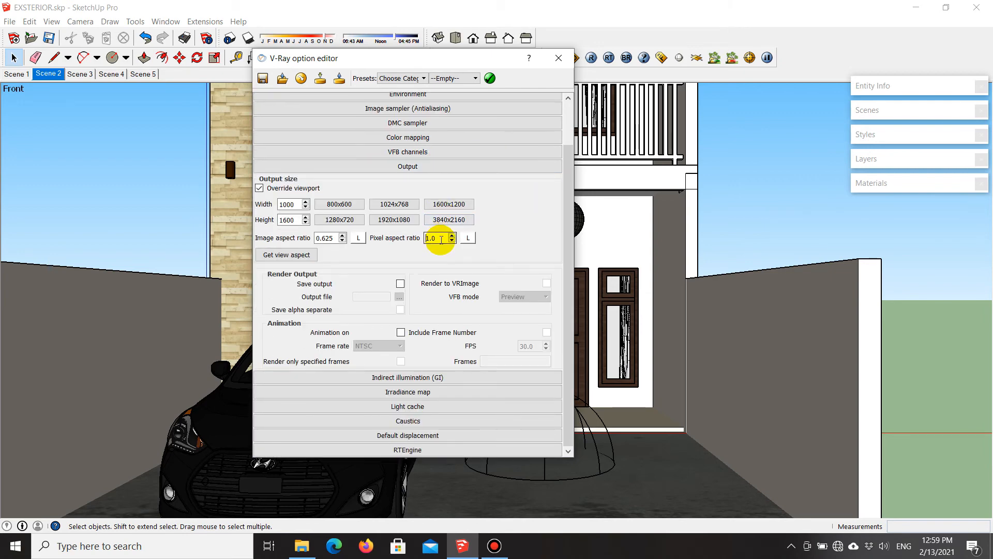
left_click(449, 165)
Step: Review the Indirect illumination (GI) and Irradiance map settings in the V-Ray render options
left_click(421, 232)
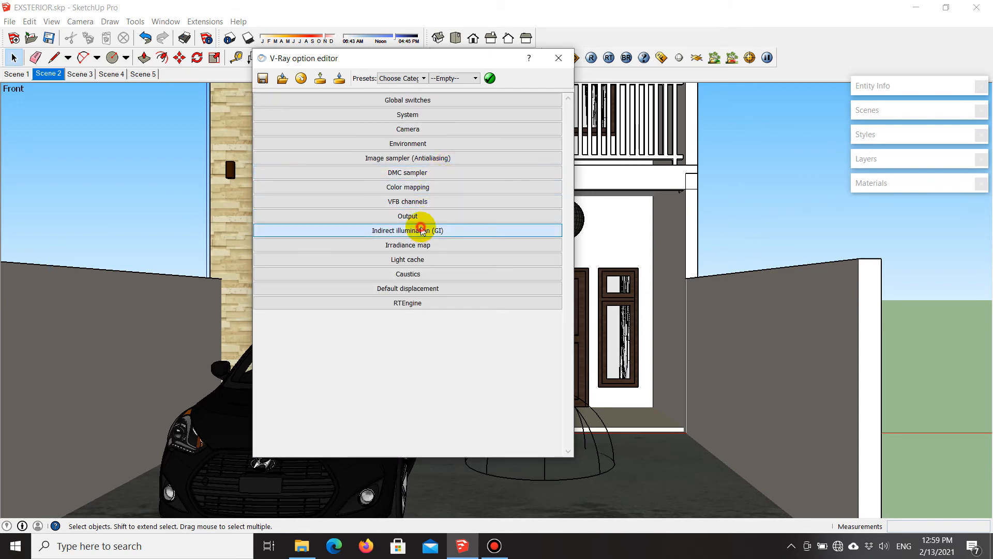
left_click(425, 238)
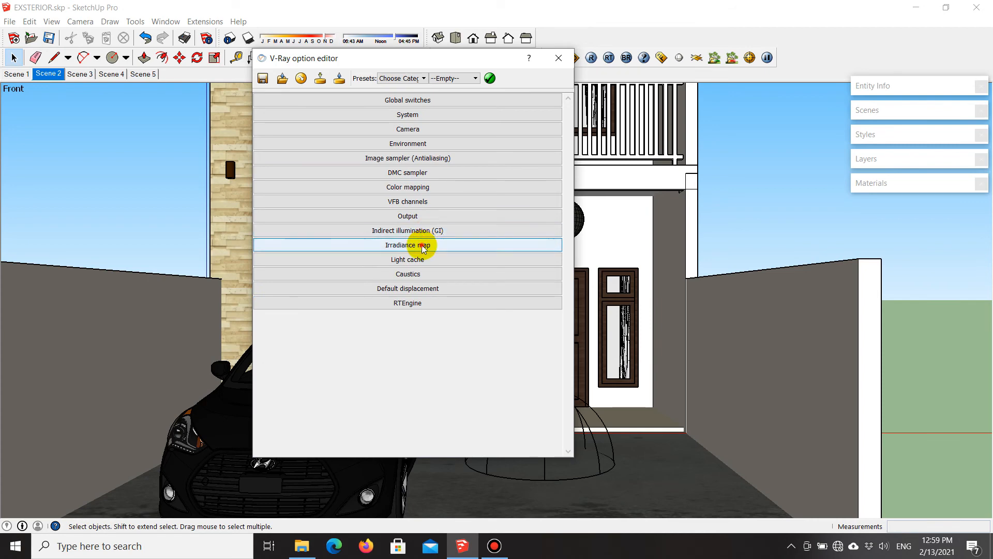
left_click(426, 244)
scroll(423, 248, "down", 4)
scroll(423, 251, "down", 2)
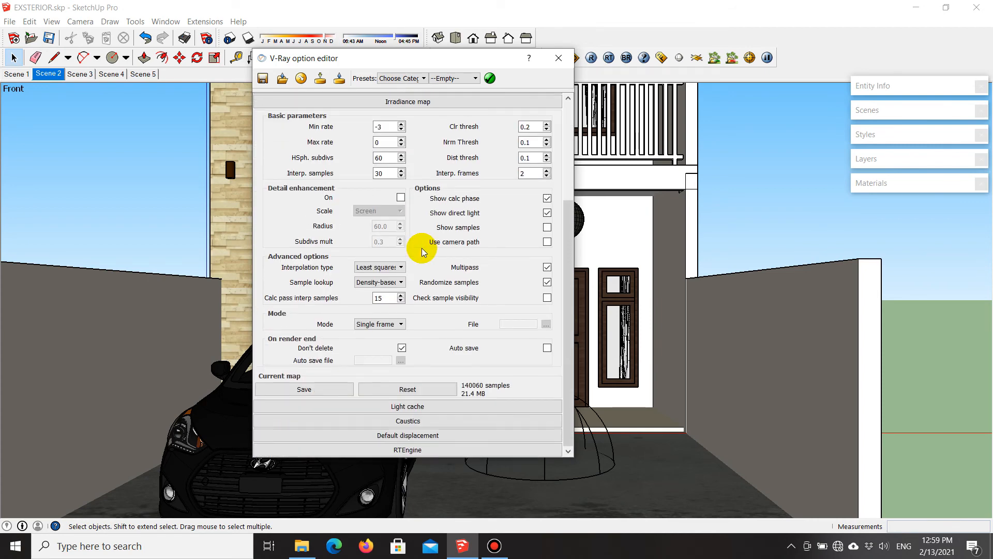
scroll(423, 252, "up", 1)
left_click(445, 134)
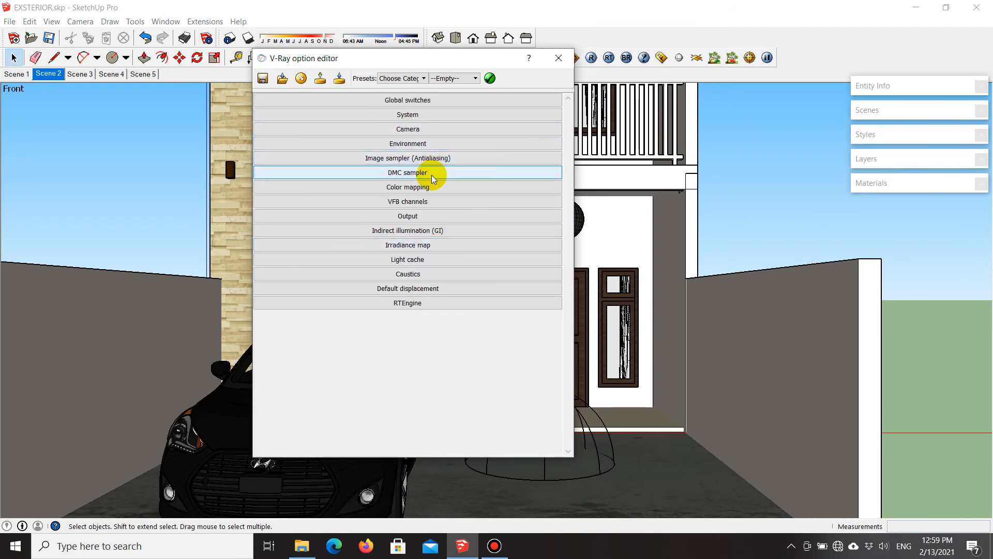
Step: Recheck the VFB channels and the Indirect illumination (GI) primary and secondary bounce settings
left_click(423, 206)
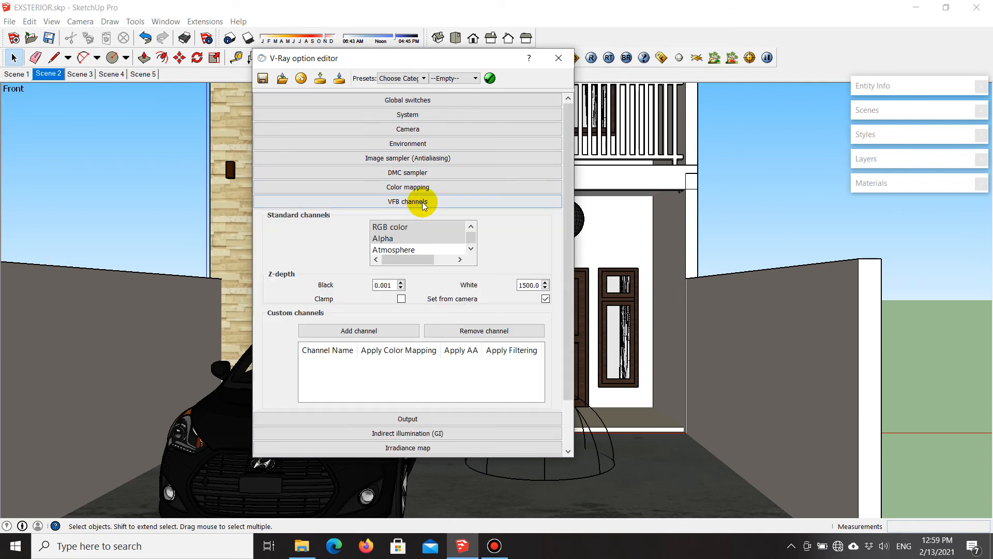
left_click(423, 205)
left_click(432, 233)
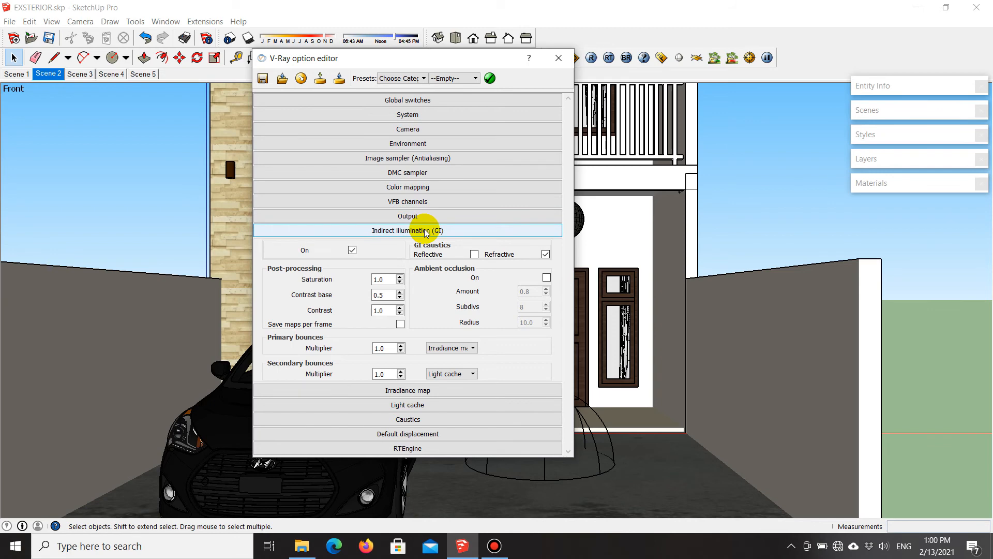
left_click(422, 230)
Step: Recheck the Irradiance map parameters and review the Light cache settings
left_click(422, 249)
scroll(421, 252, "down", 5)
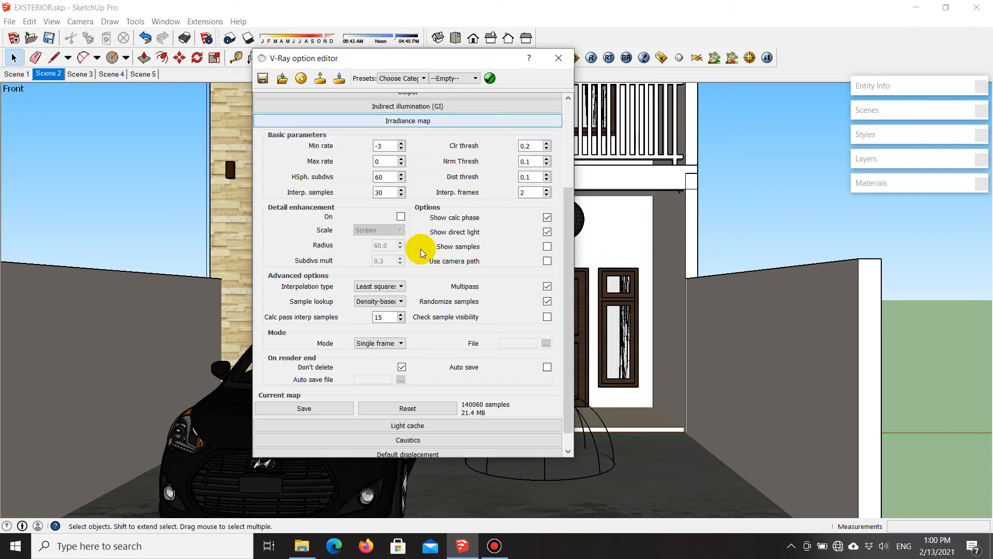
scroll(418, 238, "up", 2)
left_click(429, 164)
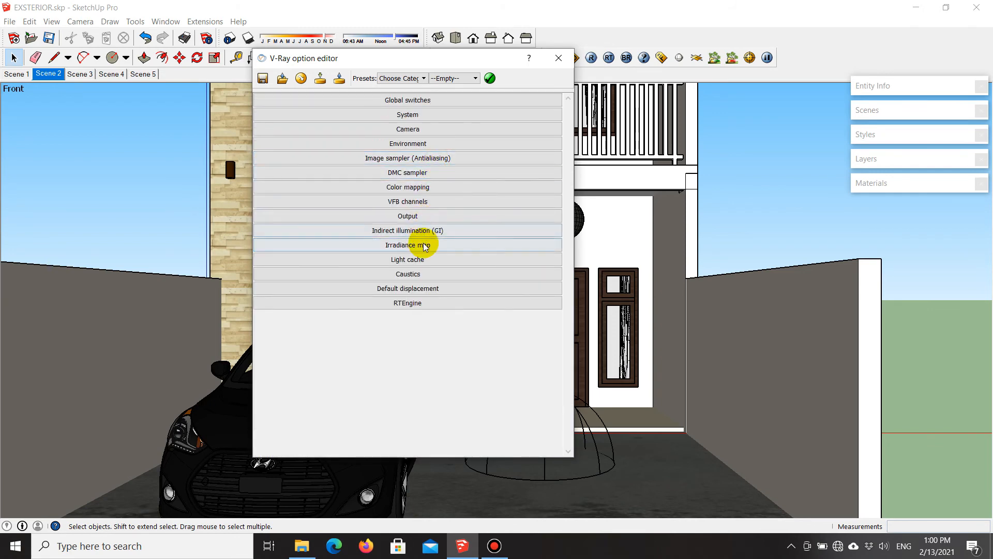
left_click(422, 259)
scroll(440, 253, "down", 3)
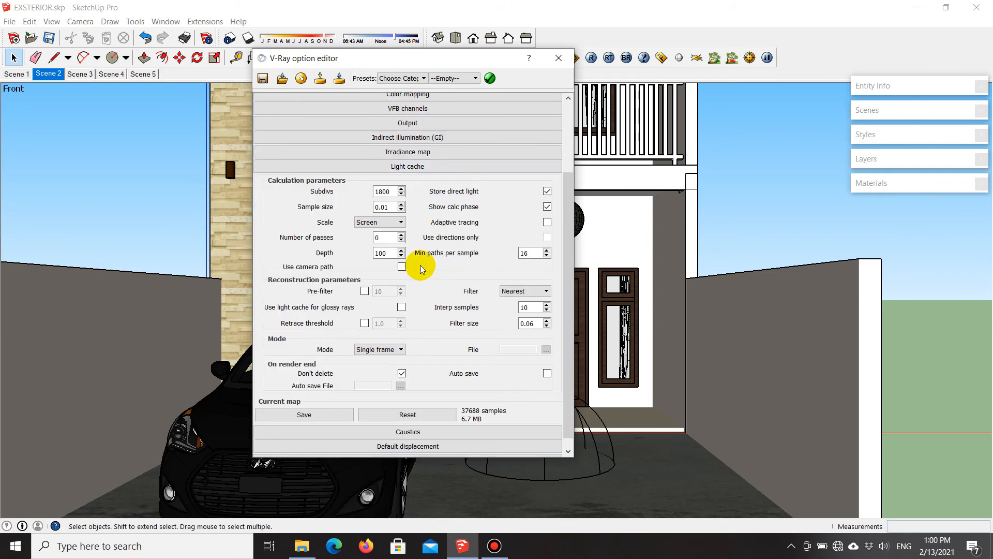
left_click(443, 155)
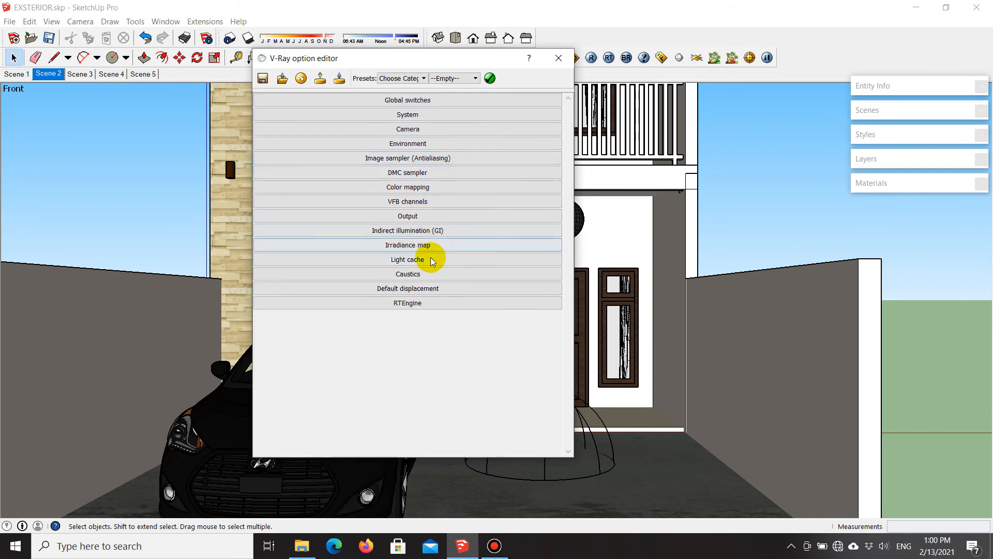
Step: Review the remaining Caustics, Default displacement and RTEngine settings in the V-Ray render options
left_click(422, 277)
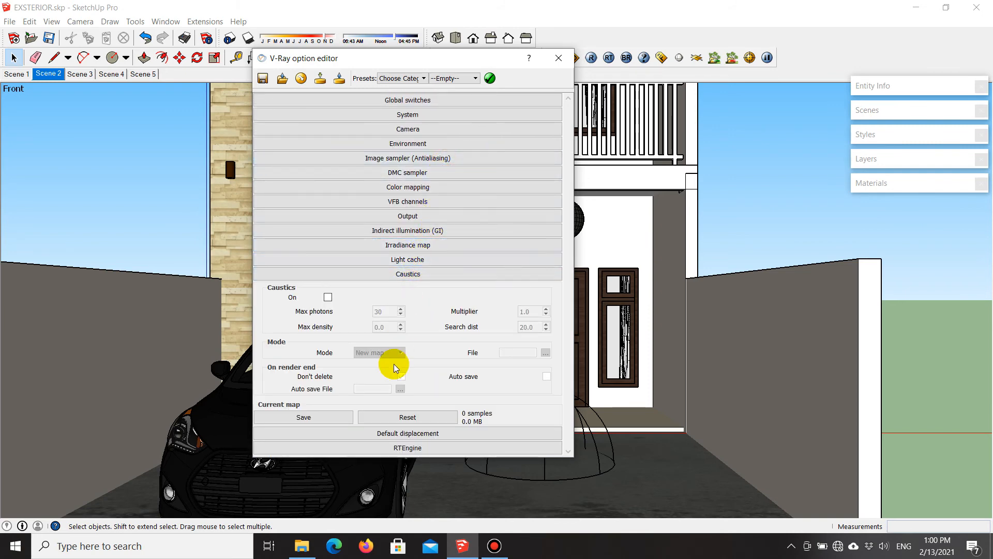
left_click(423, 275)
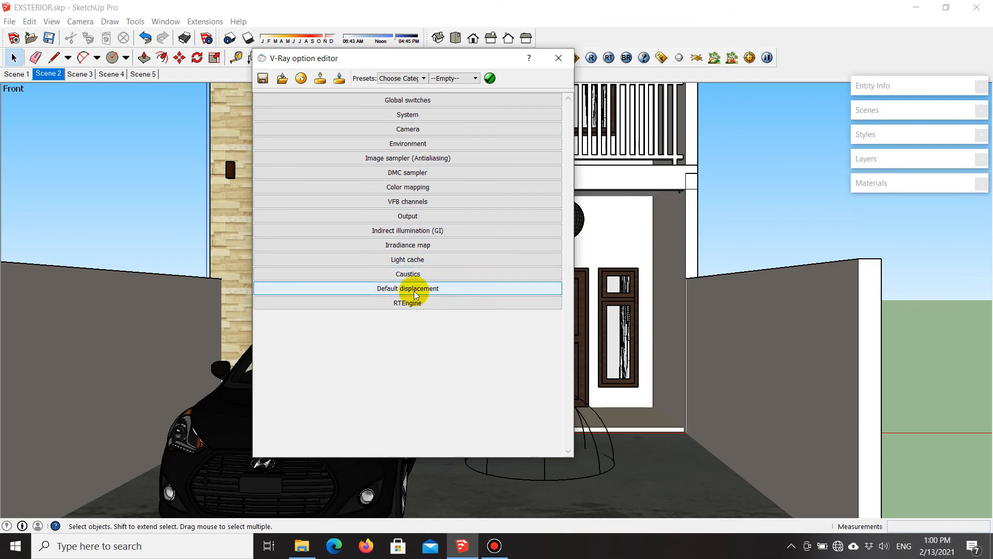
left_click(369, 288)
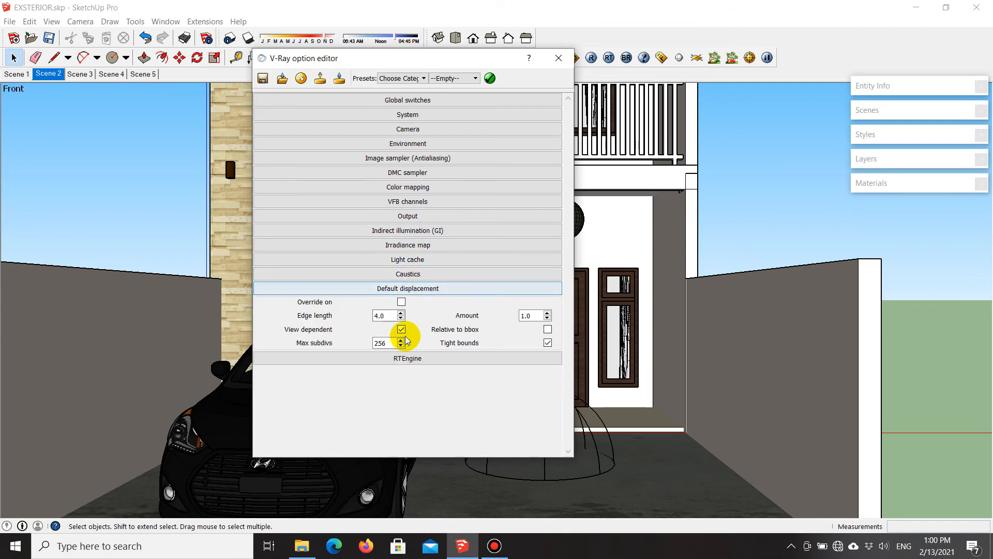
left_click(432, 286)
left_click(420, 303)
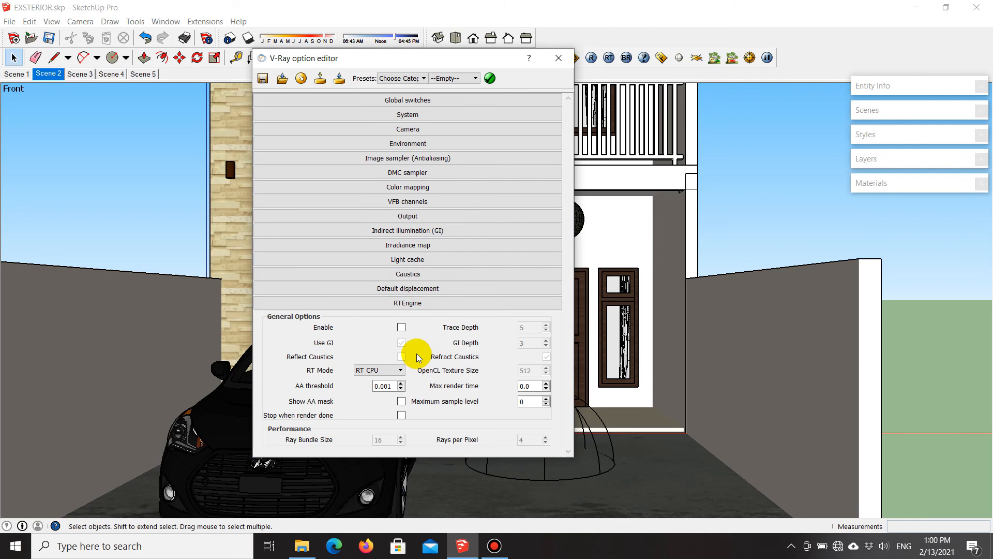
left_click(436, 303)
Step: Choose the 05_VeryHigh preset from the Exterior category and close the V-Ray render options
left_click(415, 78)
left_click(409, 105)
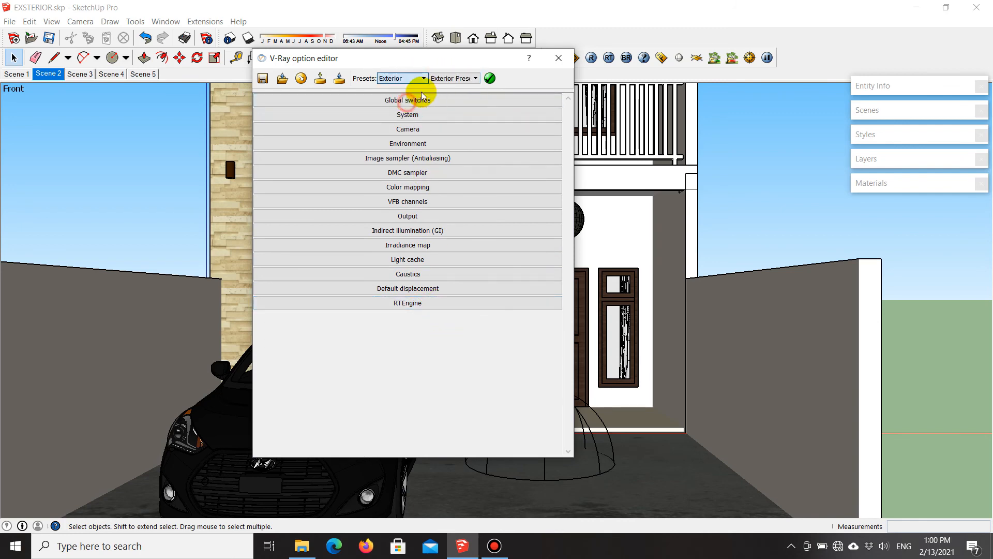
left_click(454, 78)
left_click(468, 130)
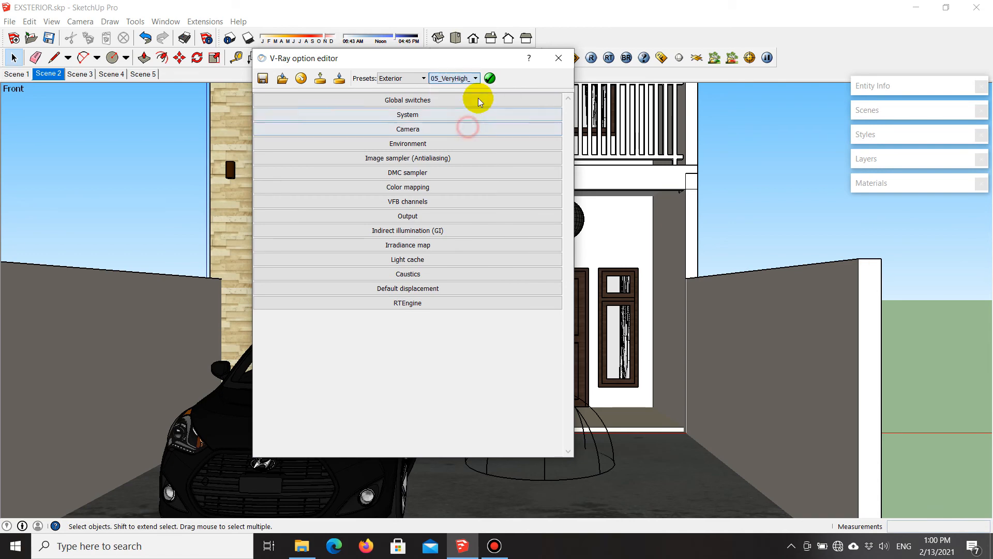
left_click(558, 58)
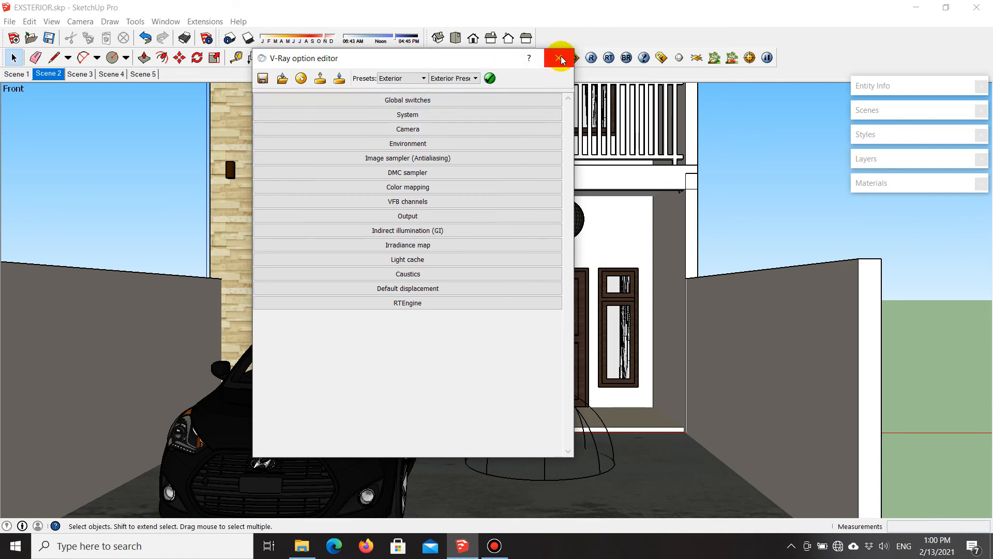
Step: Restore the Scene 2 view of the house front and start a V-Ray render of it
left_click(52, 76)
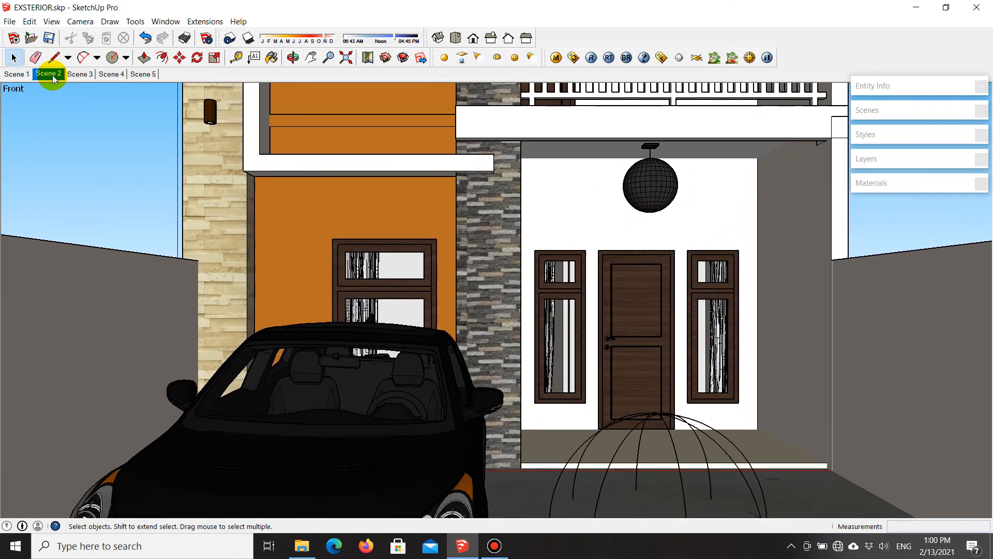
left_click(591, 58)
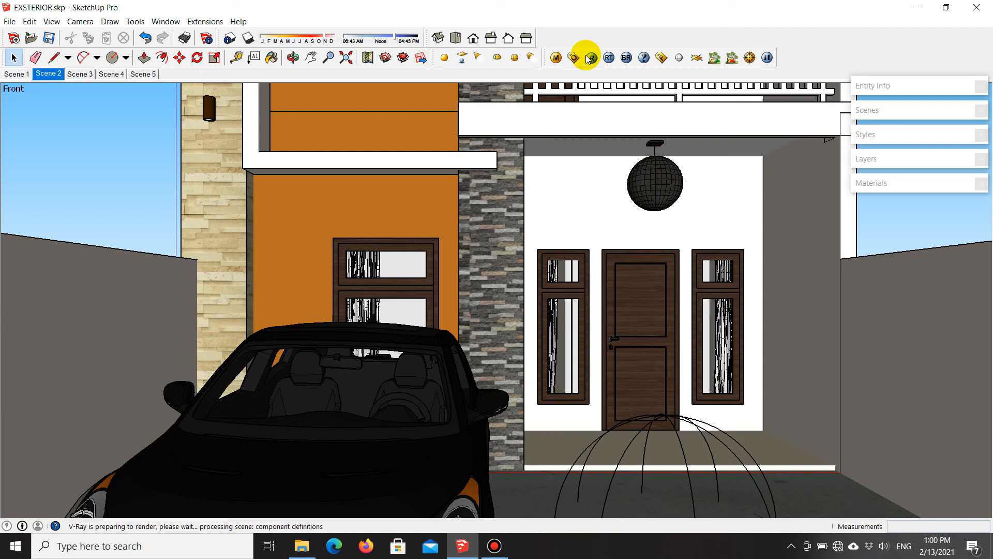